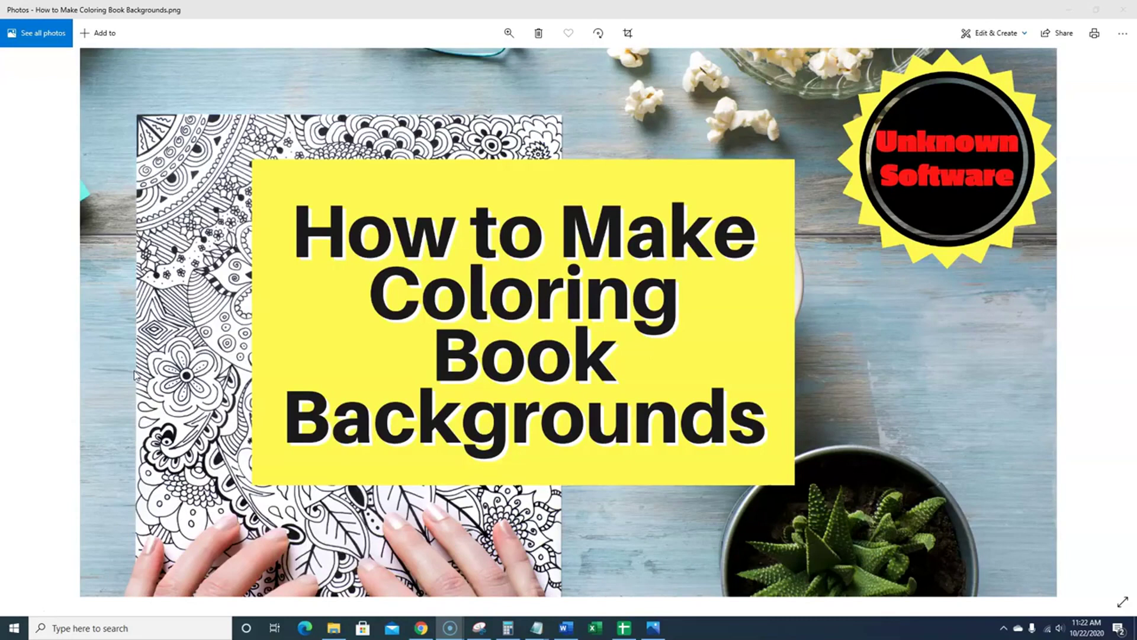
pyautogui.click(184, 381)
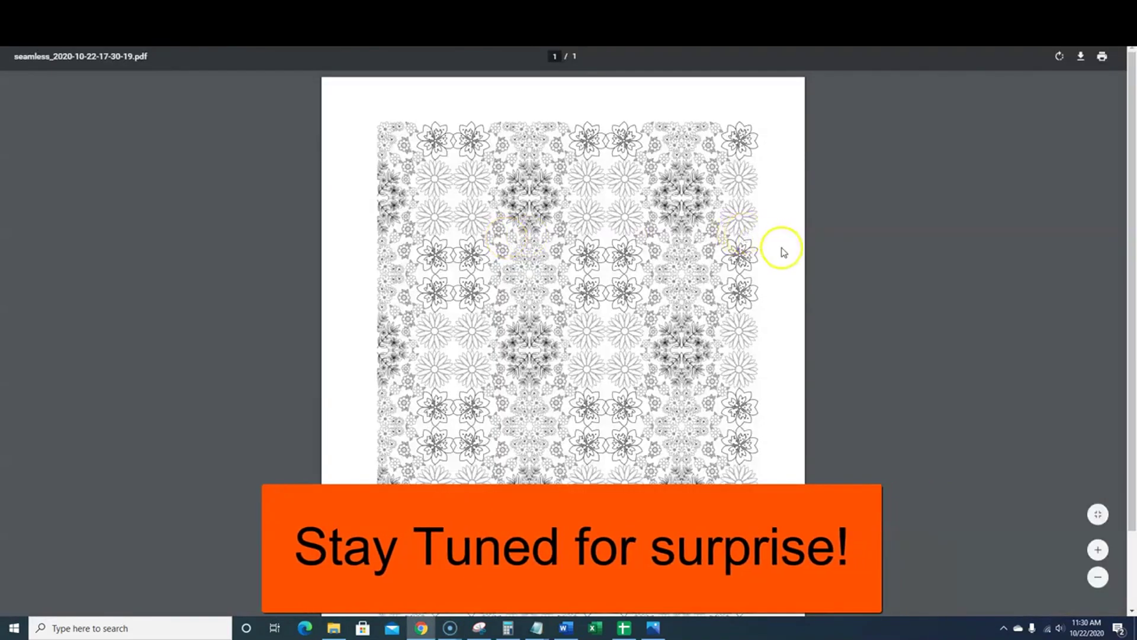
pyautogui.scroll(-1, 782, 254)
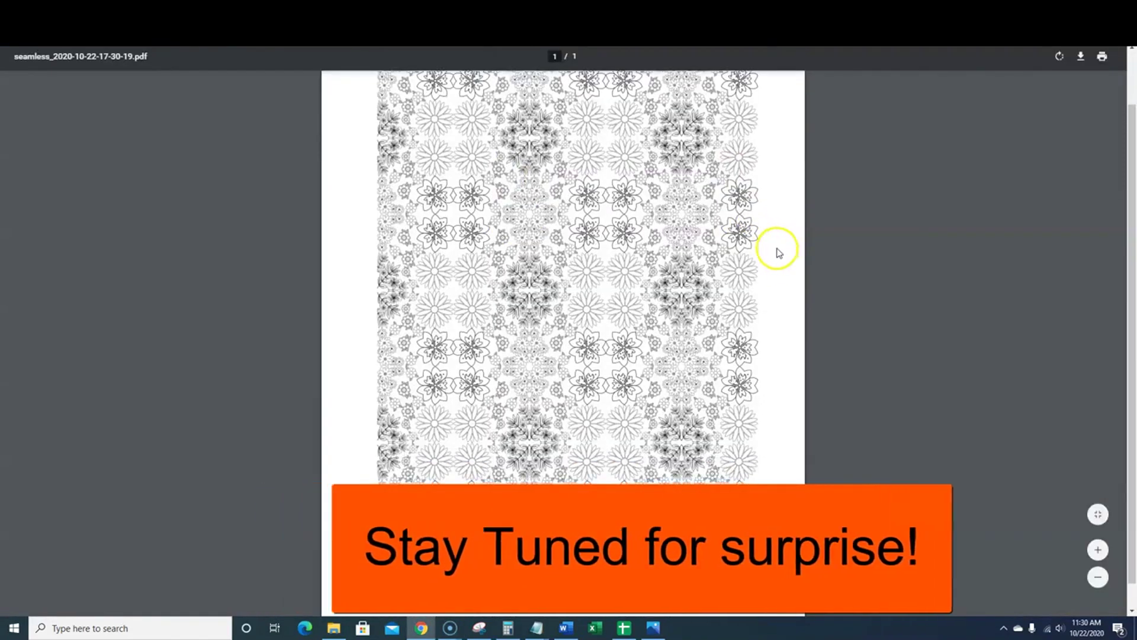
pyautogui.scroll(1, 776, 249)
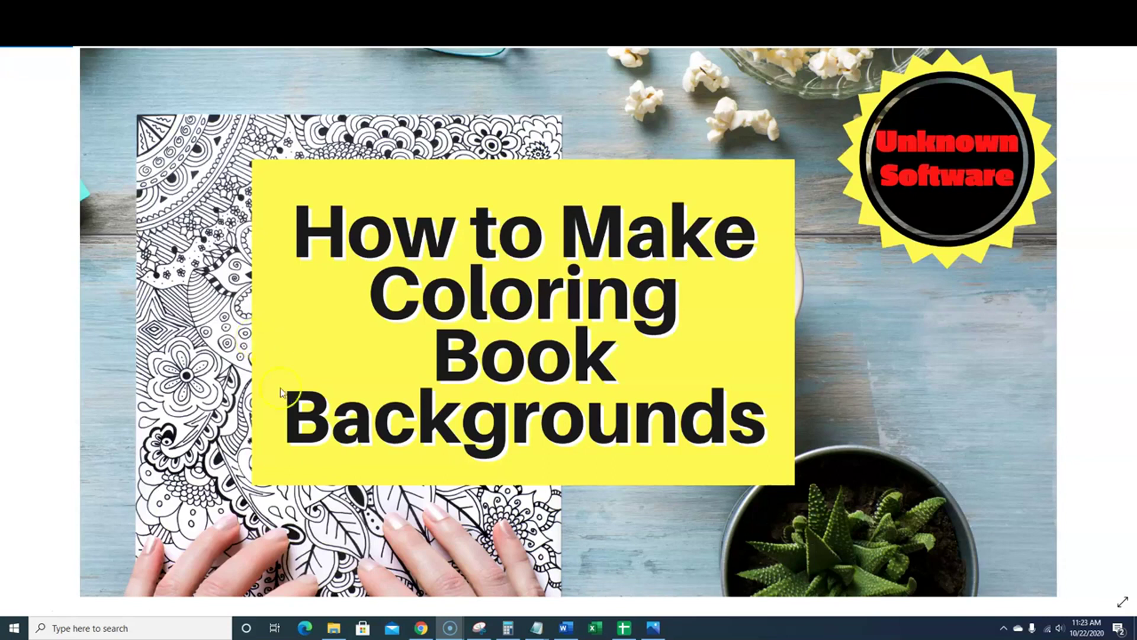
# Switch to Canva in Chrome and create a custom-size design of 3000 × 3000 px.
pyautogui.click(422, 629)
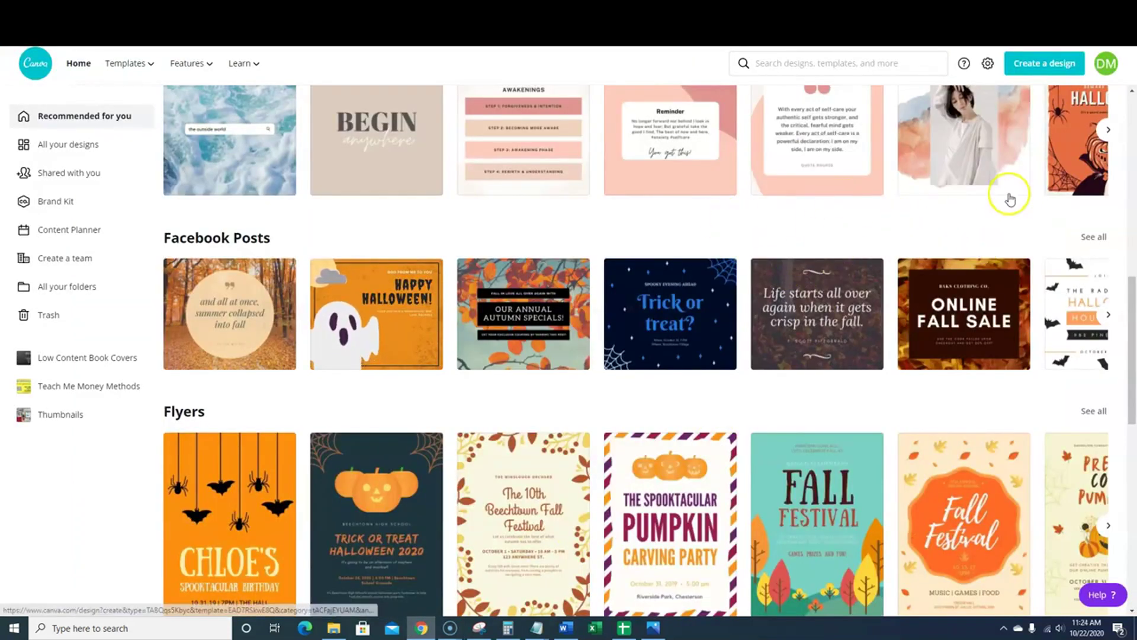
pyautogui.scroll(-2, 622, 388)
pyautogui.scroll(2, 622, 389)
pyautogui.scroll(-1, 651, 379)
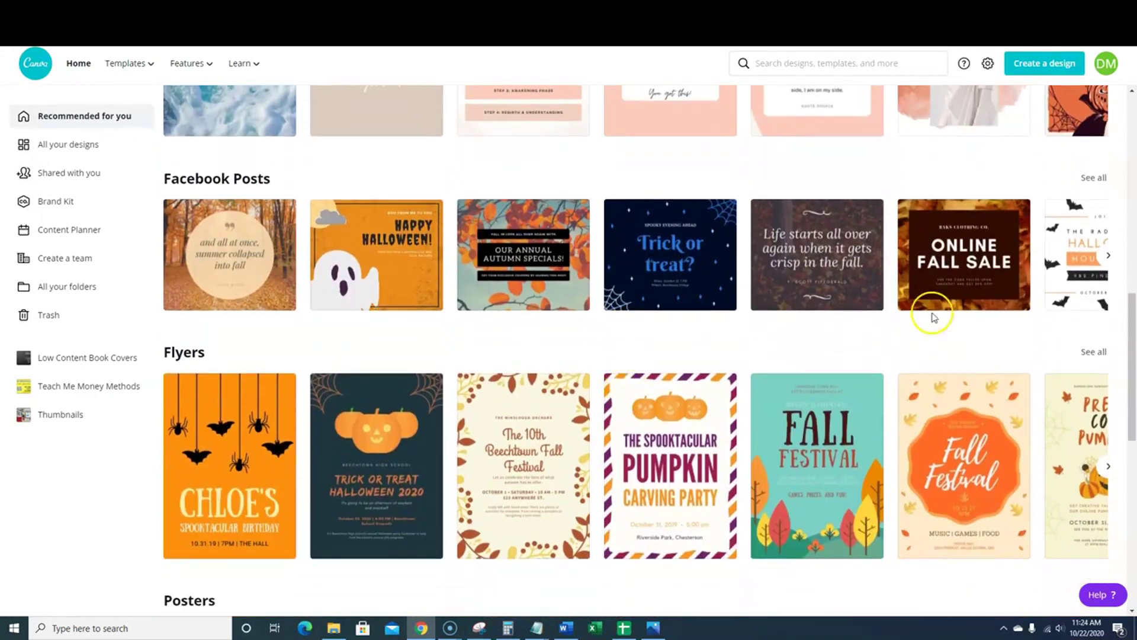
pyautogui.click(1053, 64)
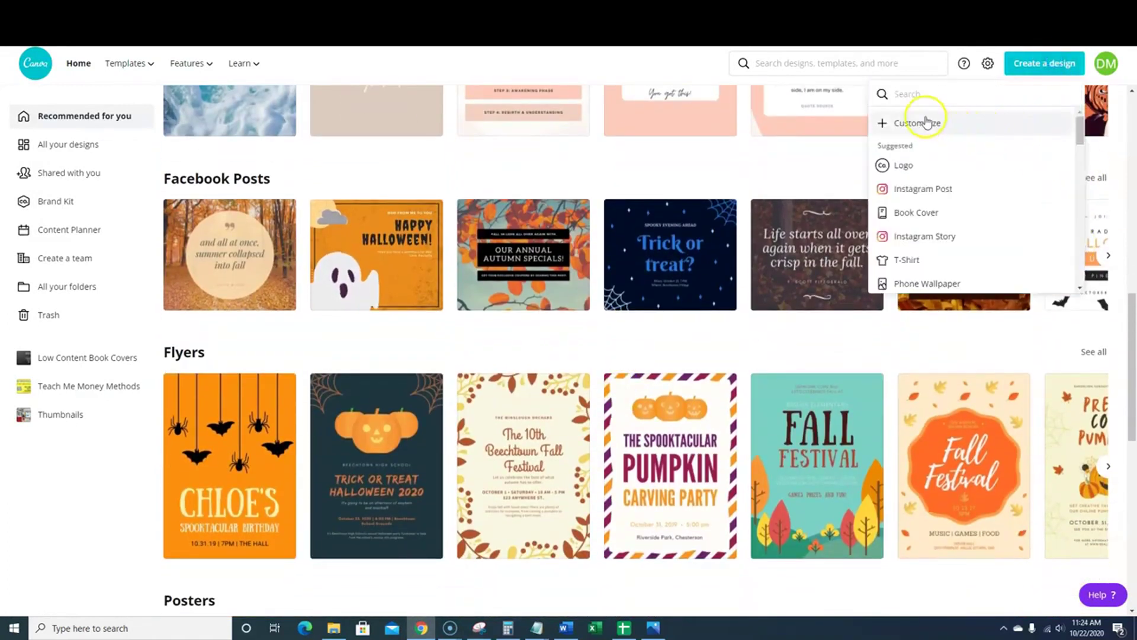
pyautogui.click(947, 122)
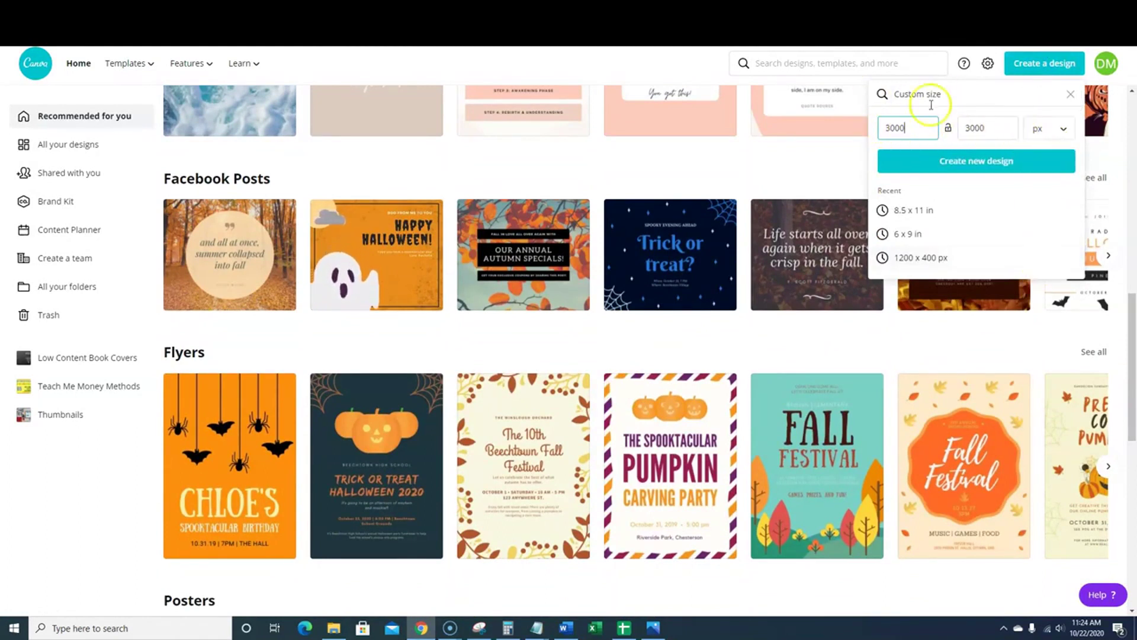
pyautogui.click(999, 164)
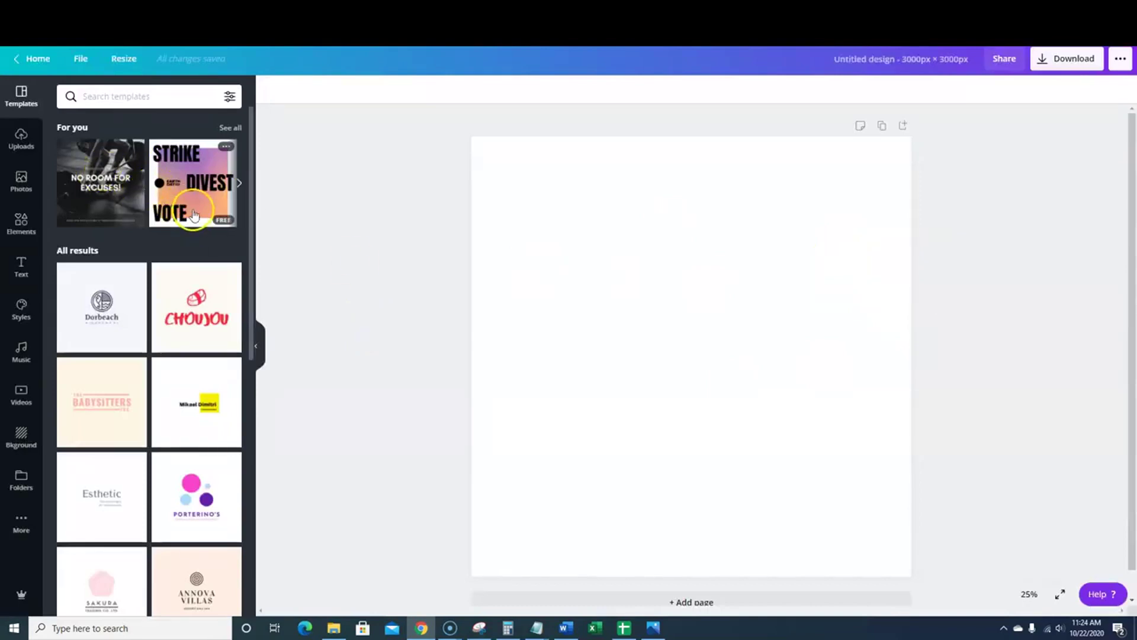
# Search the elements library for flowers.
pyautogui.click(24, 214)
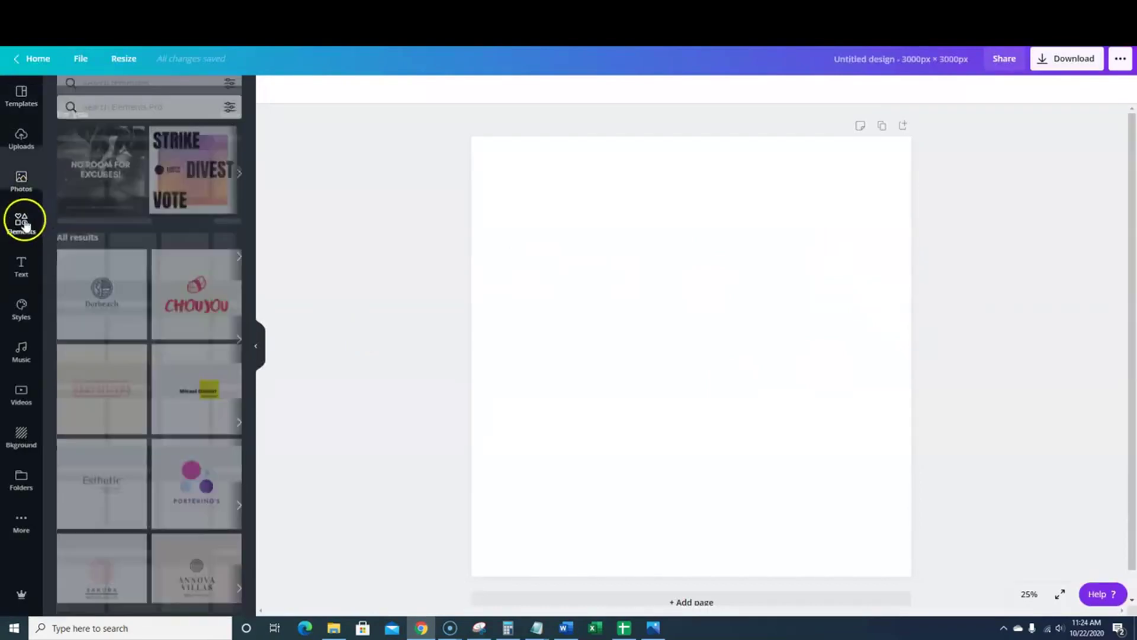
pyautogui.click(126, 100)
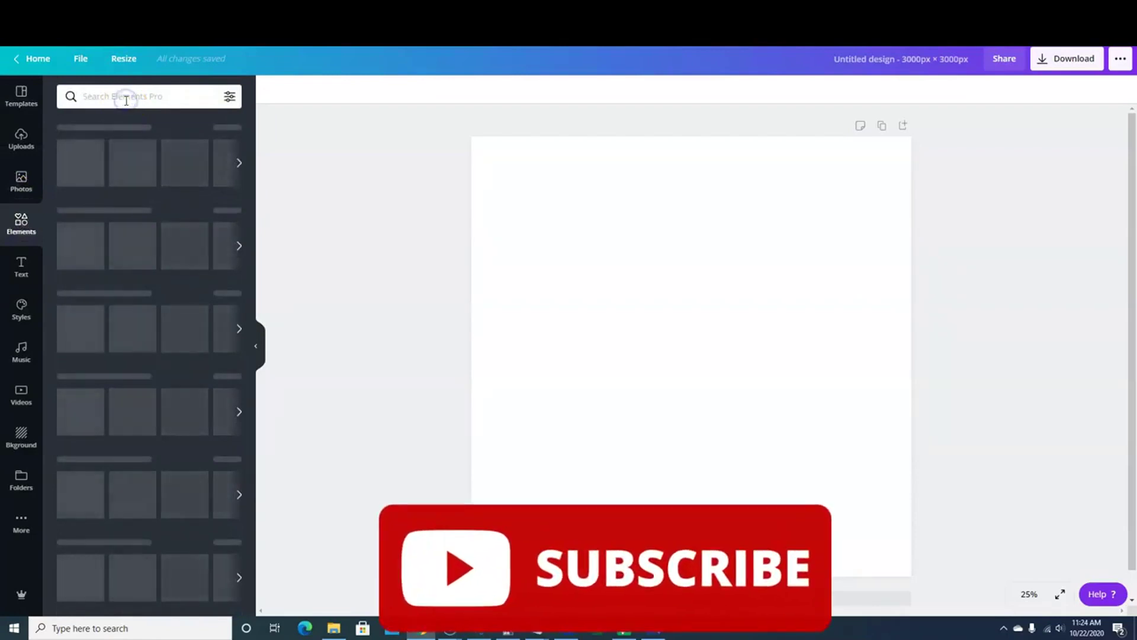
pyautogui.write('flow')
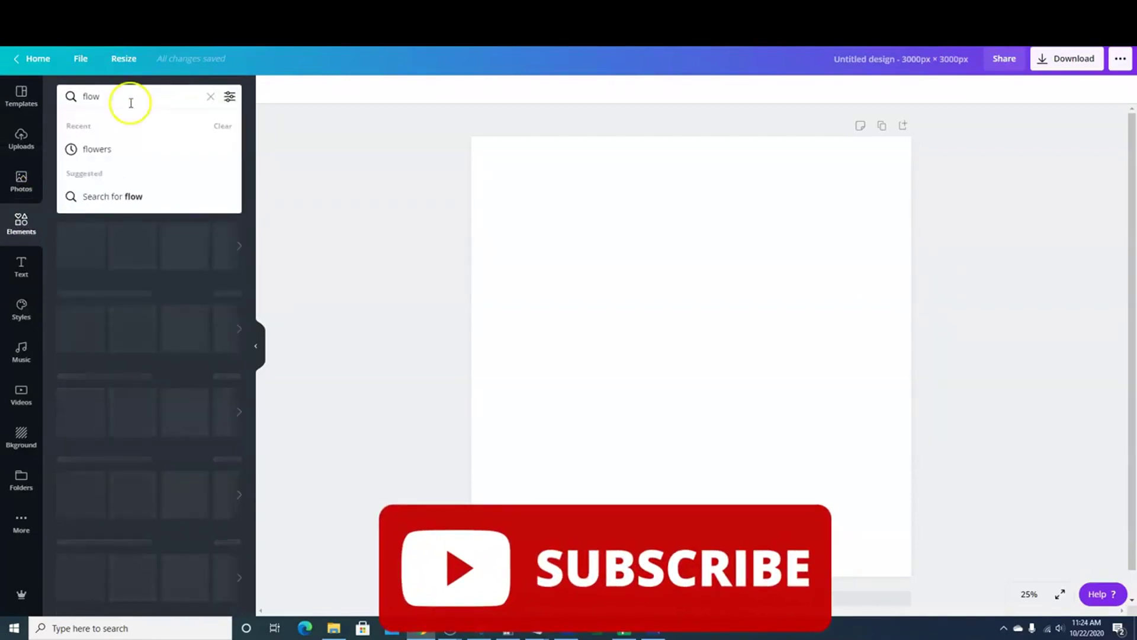
pyautogui.click(91, 149)
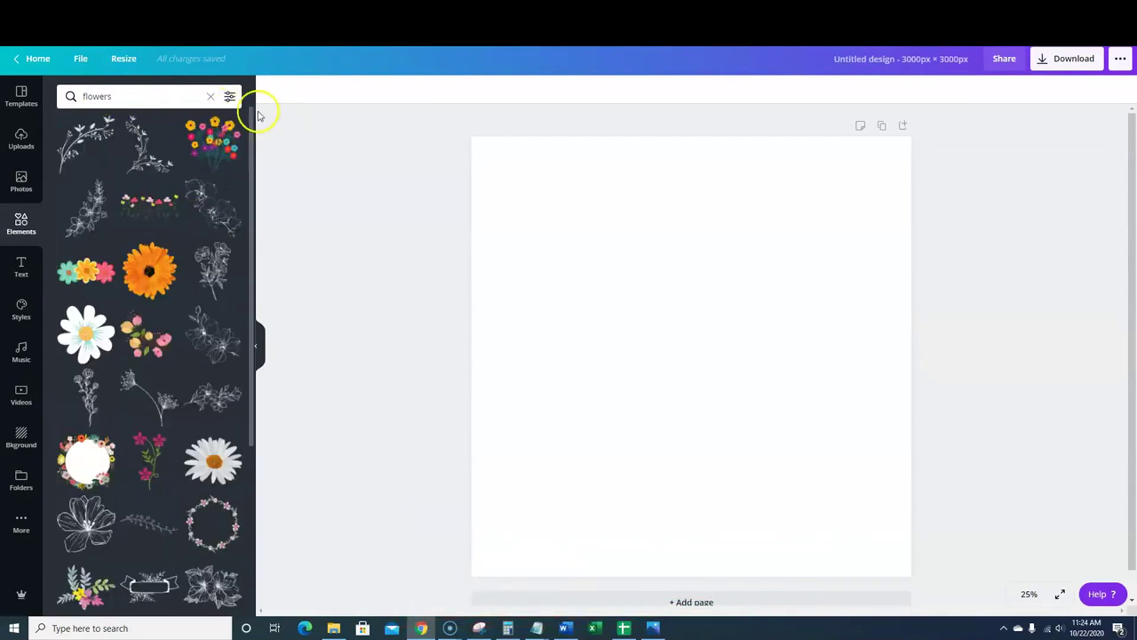
# Filter the flower elements by the colour white and look through the matching graphics.
pyautogui.click(230, 97)
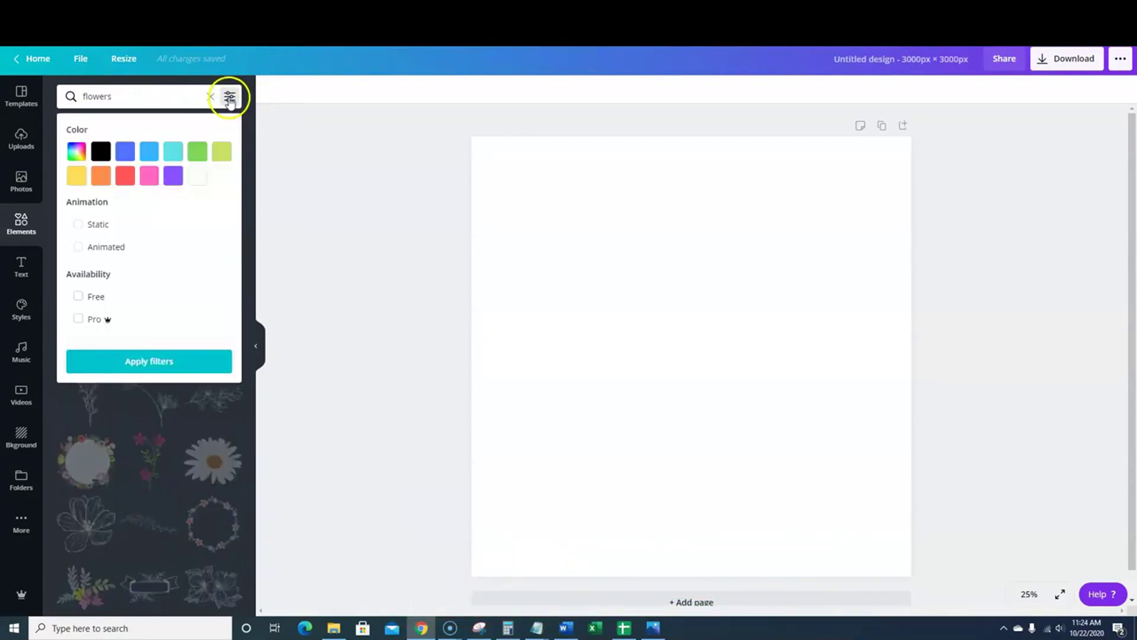
pyautogui.click(198, 178)
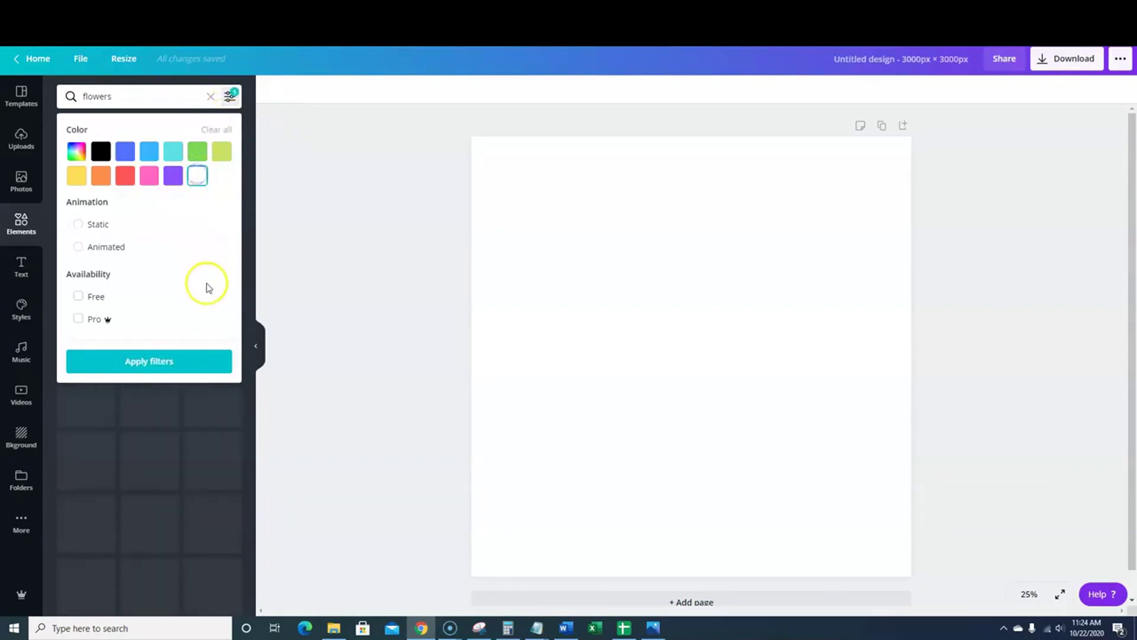
pyautogui.click(165, 362)
pyautogui.scroll(-10, 102, 355)
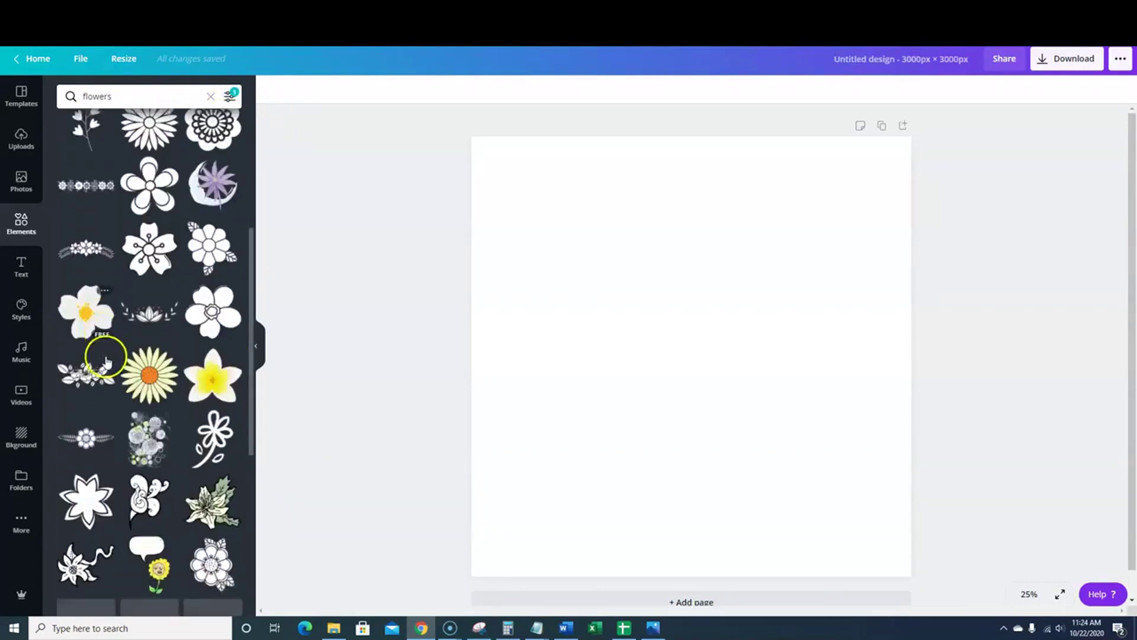
pyautogui.scroll(10, 148, 350)
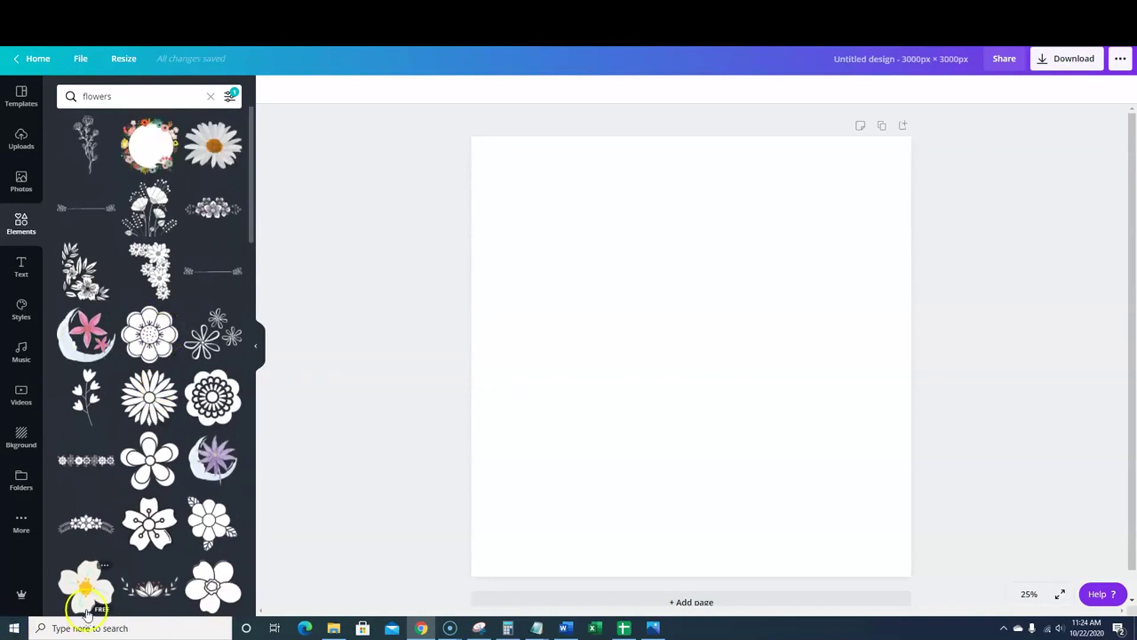
# Try recolouring the yellow-centred flower's centre and petals white, enlarge it, and delete it from the page.
pyautogui.click(89, 589)
pyautogui.click(310, 89)
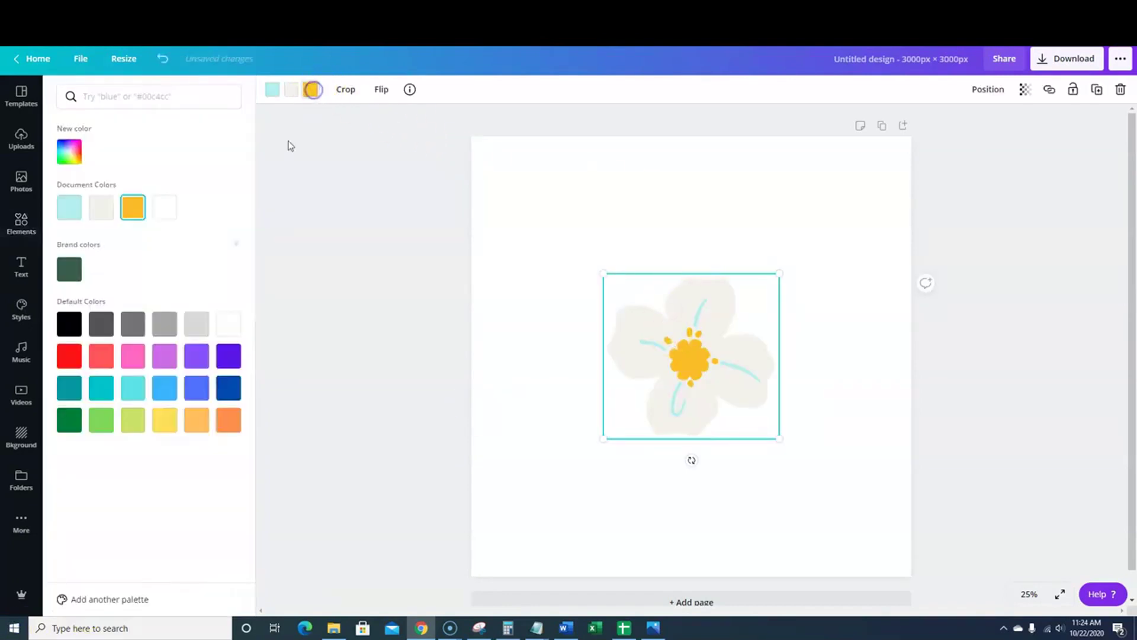
pyautogui.click(227, 327)
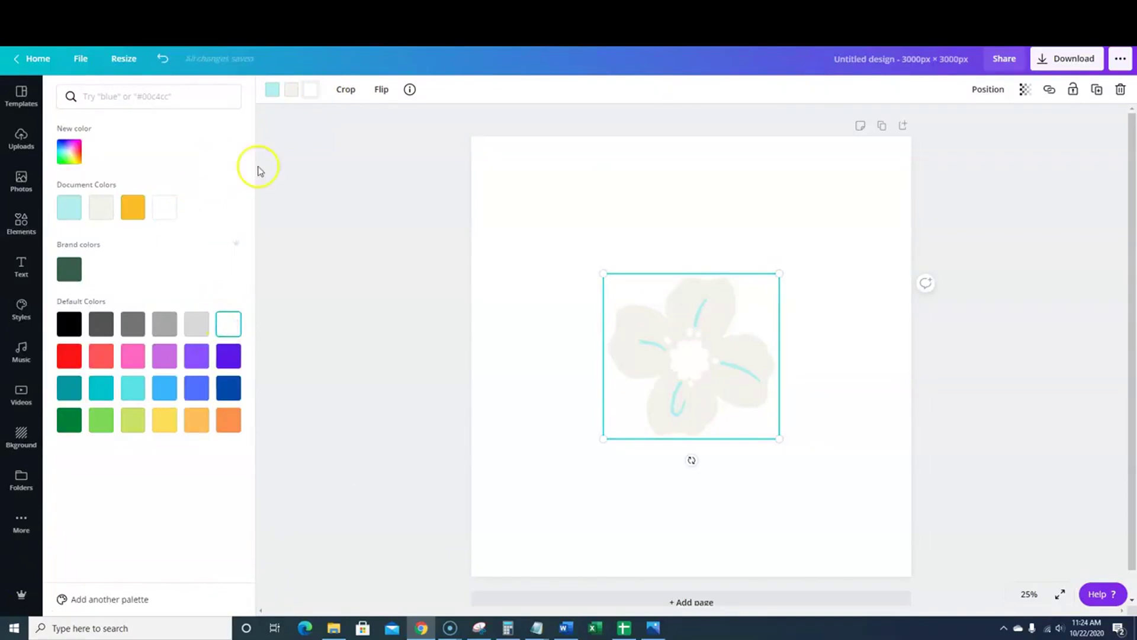
pyautogui.click(287, 90)
pyautogui.click(229, 325)
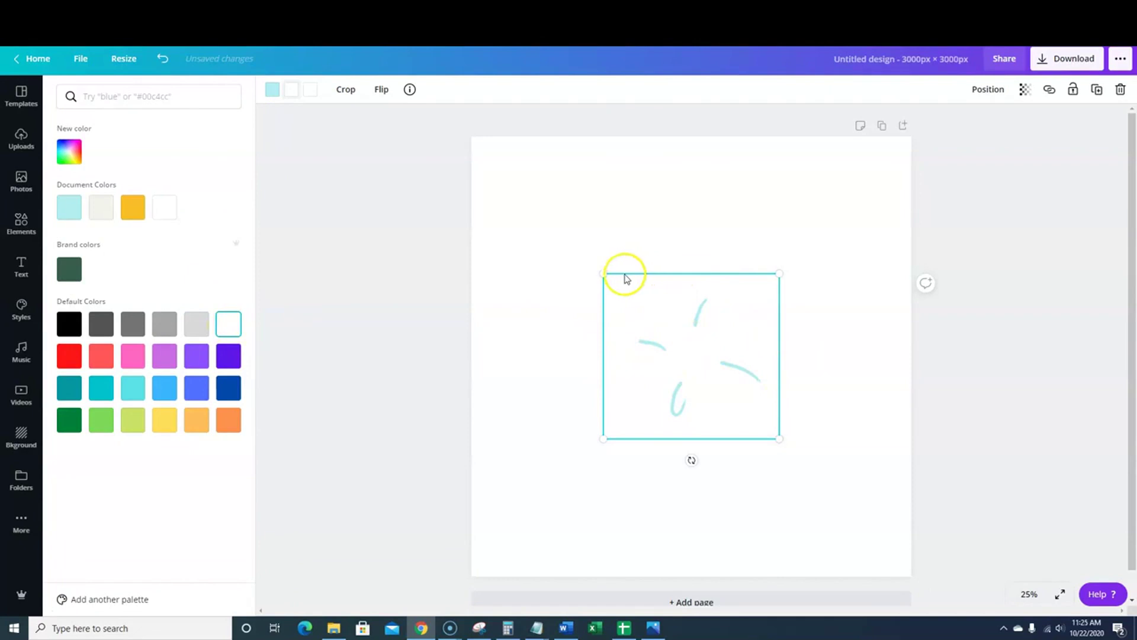
pyautogui.moveTo(604, 274); pyautogui.dragTo(535, 218)
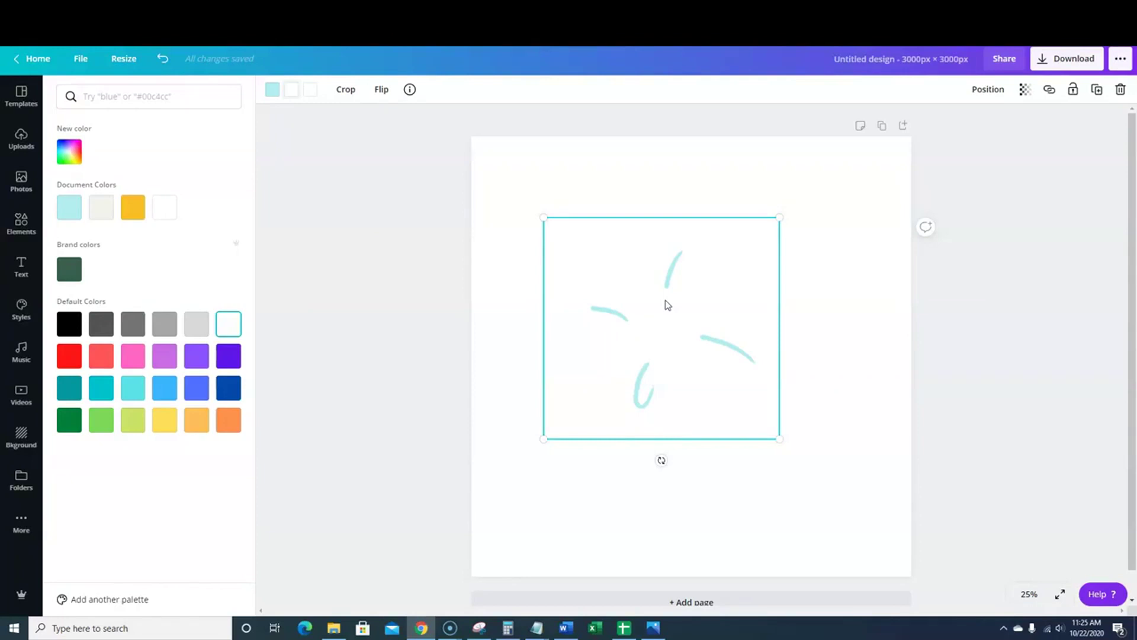
pyautogui.press('Delete')
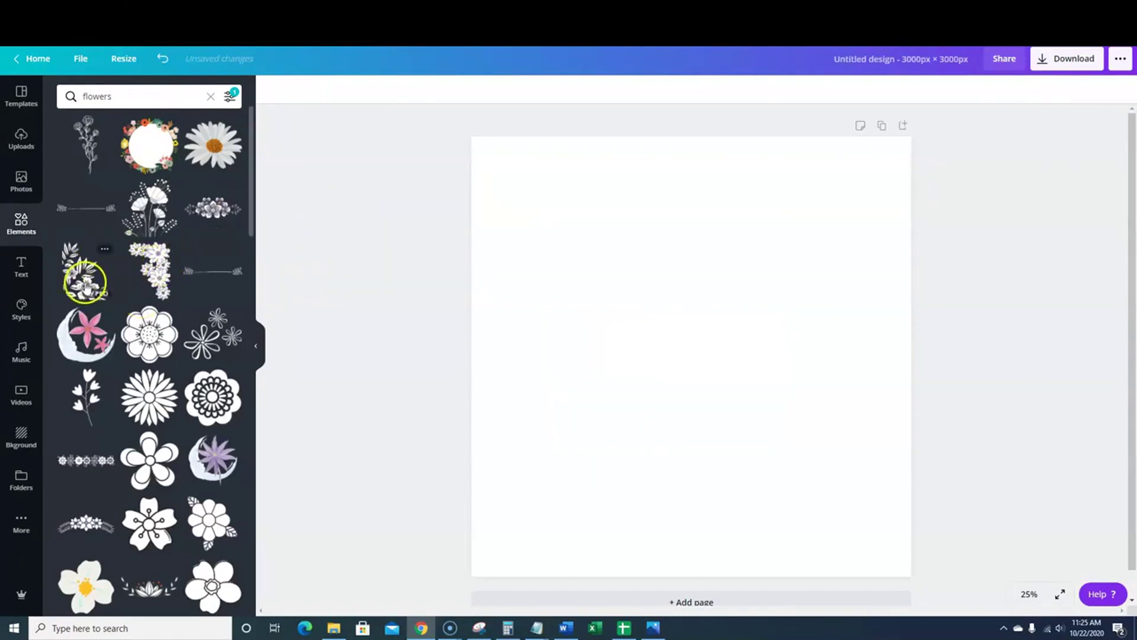
# Place the leafy flower spray in the page's lower-left corner and the daisy cluster, flipped horizontally, in the upper-left corner.
pyautogui.click(84, 273)
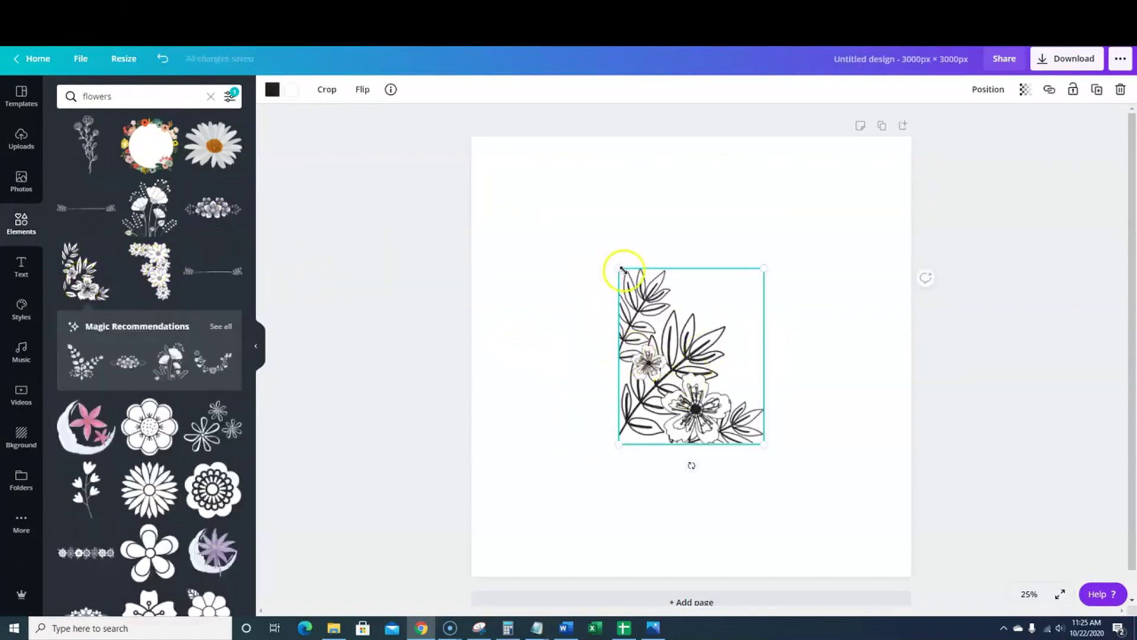
pyautogui.moveTo(673, 363); pyautogui.dragTo(531, 501)
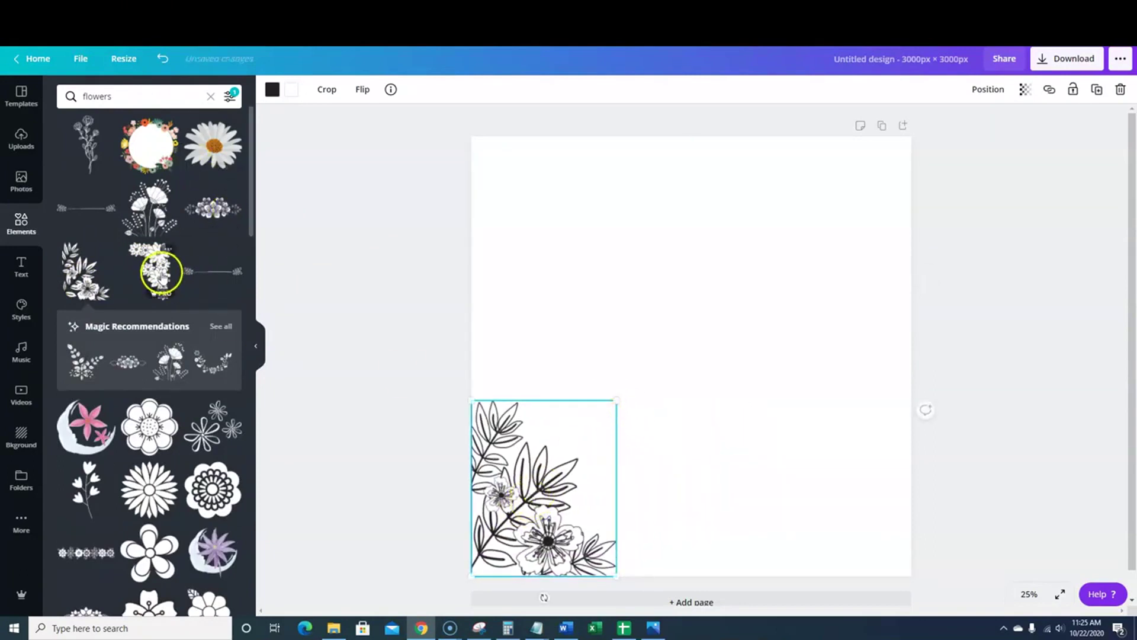
pyautogui.click(150, 269)
pyautogui.moveTo(701, 356); pyautogui.dragTo(533, 198)
pyautogui.click(363, 89)
pyautogui.click(399, 129)
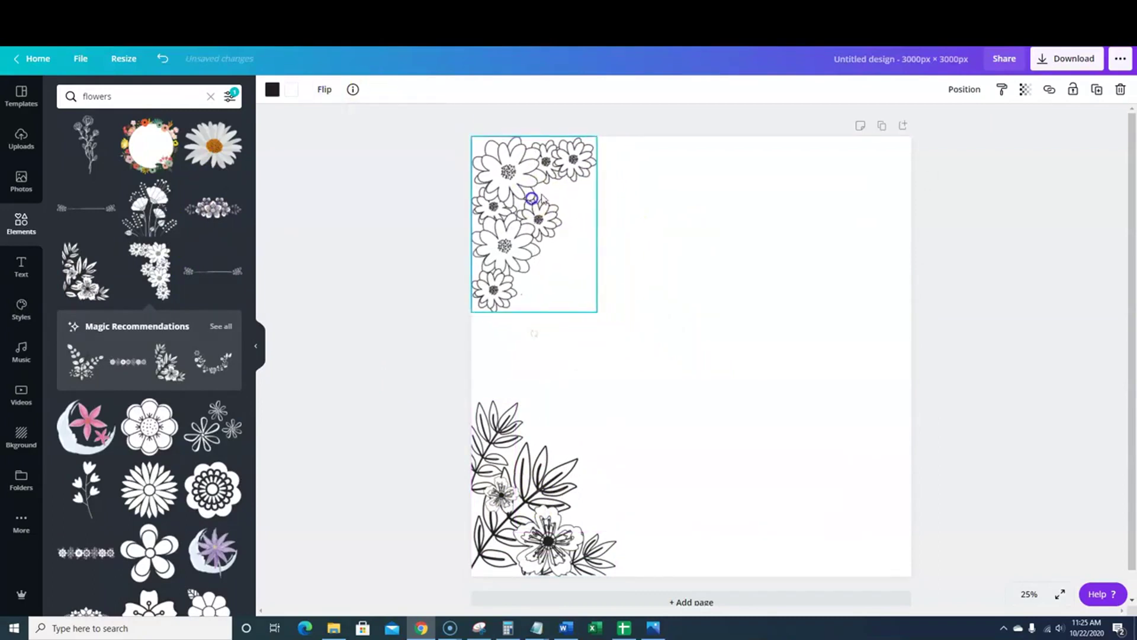
# Enlarge the daisy cluster and the leafy flower spray so that they meet halfway along the page's left edge.
pyautogui.moveTo(597, 310); pyautogui.dragTo(627, 353)
pyautogui.click(586, 421)
pyautogui.moveTo(617, 400); pyautogui.dragTo(660, 365)
pyautogui.click(774, 332)
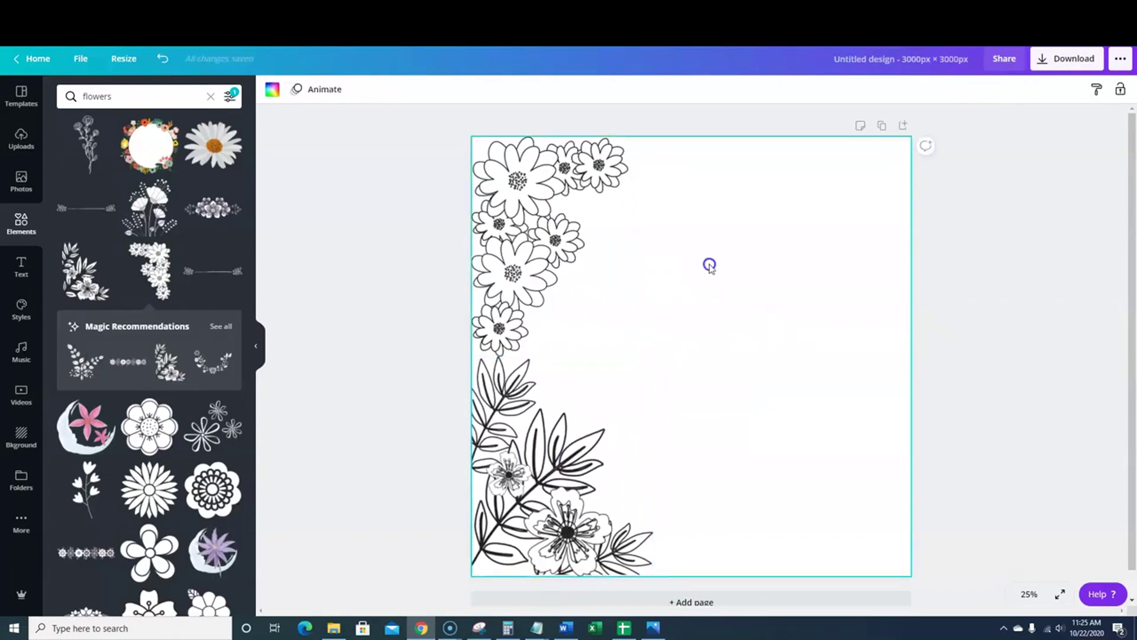
# Add the many-petalled outline daisy in the page's lower-right corner and enlarge it to half the page height.
pyautogui.click(301, 219)
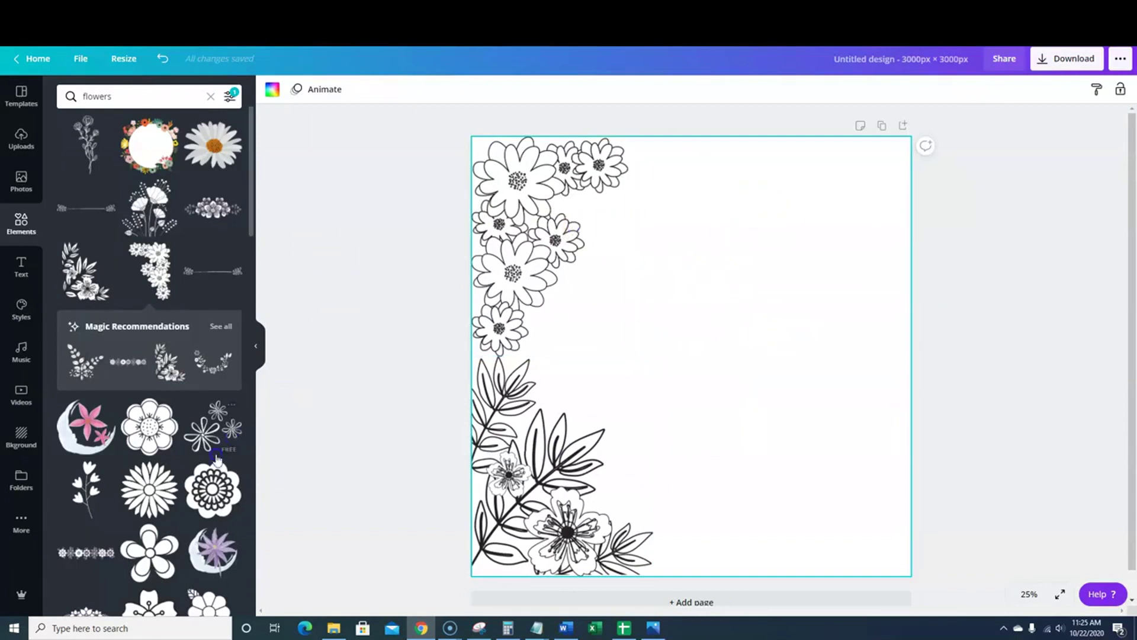
pyautogui.scroll(-3, 172, 473)
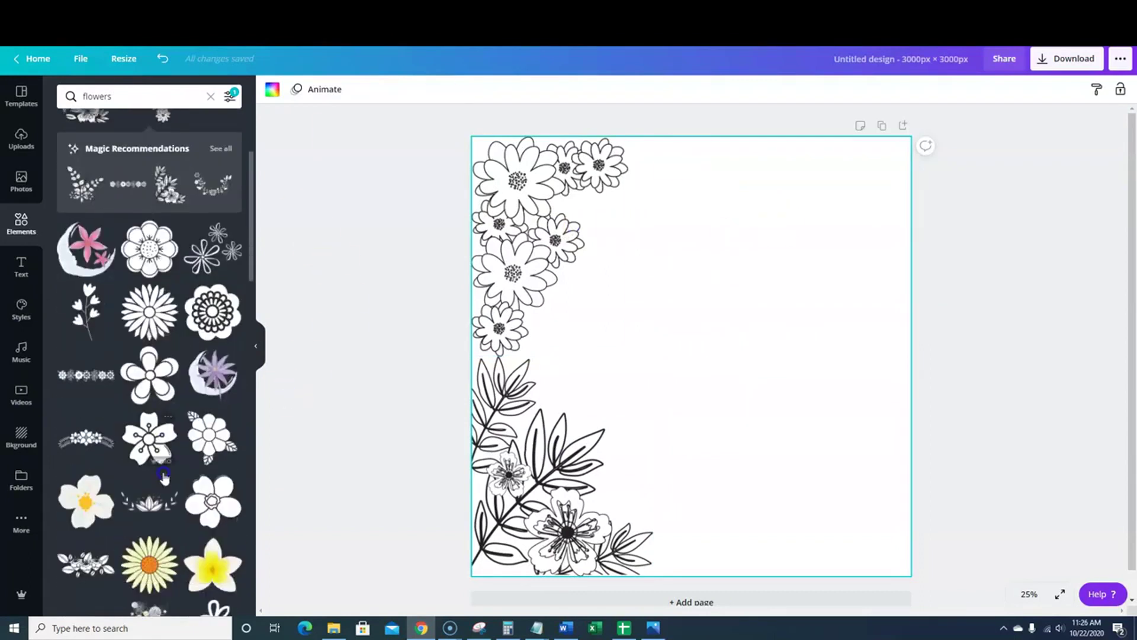
pyautogui.click(148, 311)
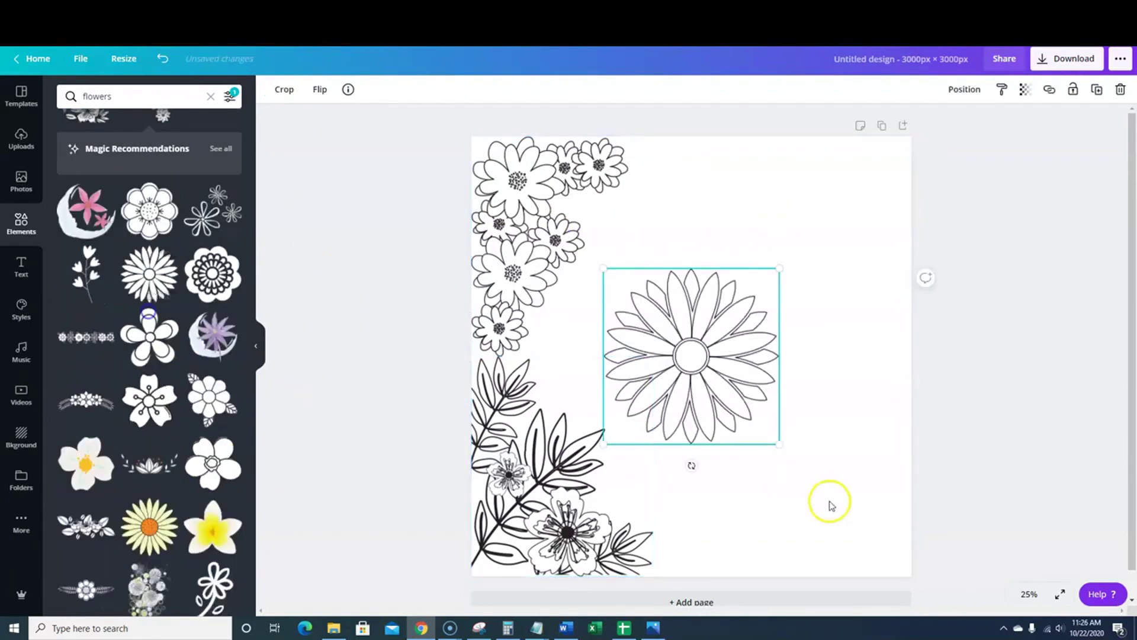
pyautogui.moveTo(676, 371); pyautogui.dragTo(808, 502)
pyautogui.moveTo(733, 401); pyautogui.dragTo(678, 366)
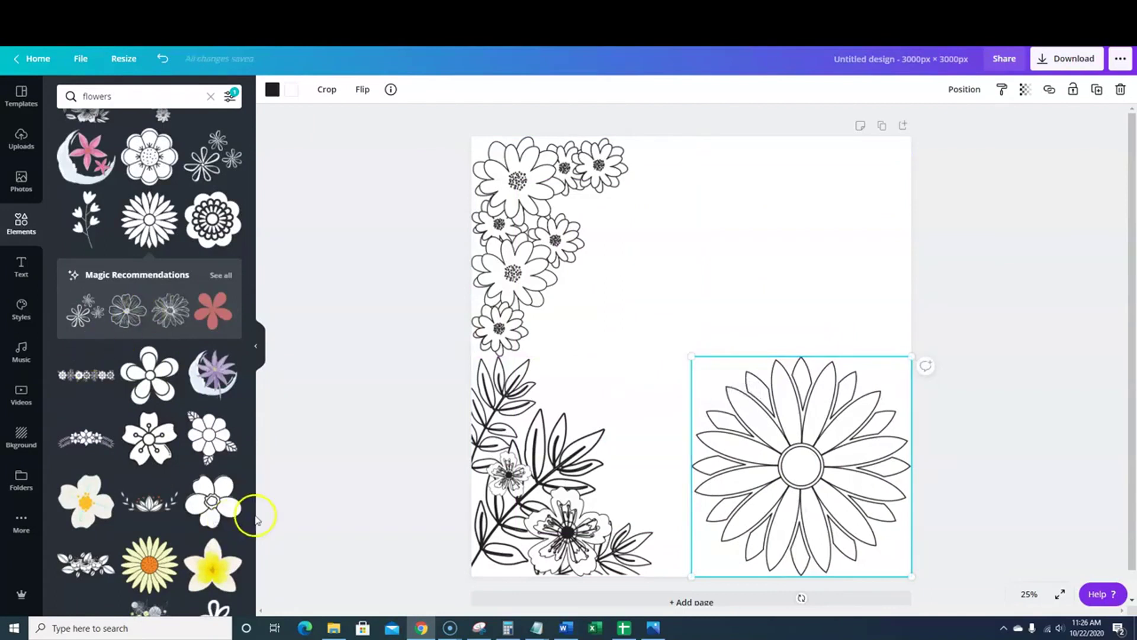
# Add the black-outlined flower with dotted petals in the page's upper-right corner and enlarge it to about half the page height.
pyautogui.scroll(-5, 93, 468)
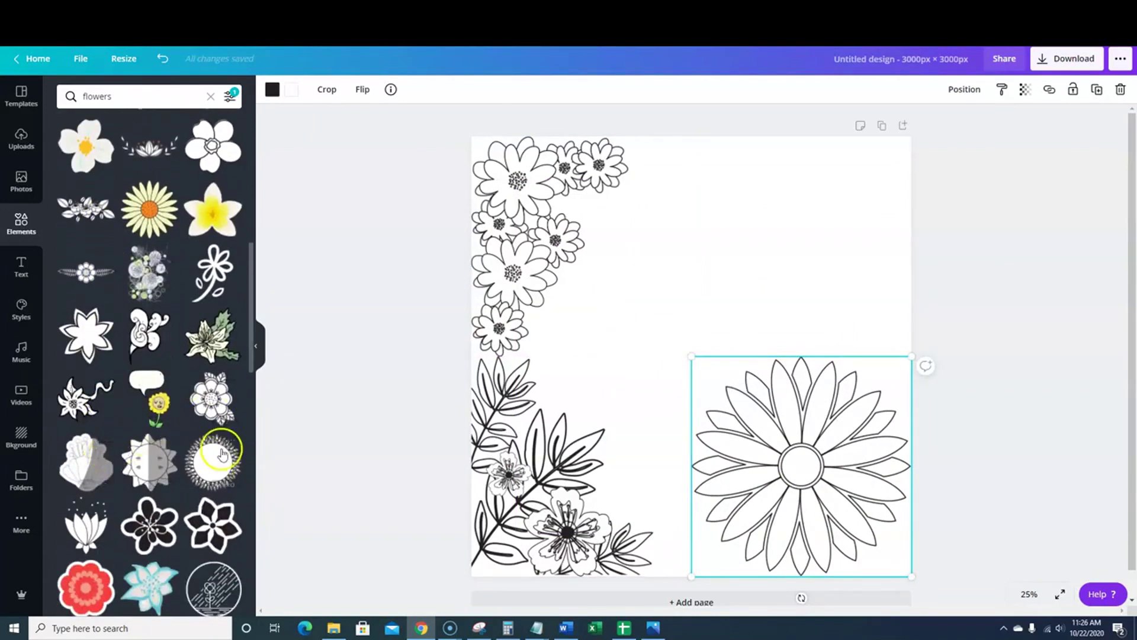
pyautogui.scroll(-2, 144, 432)
pyautogui.scroll(-4, 145, 425)
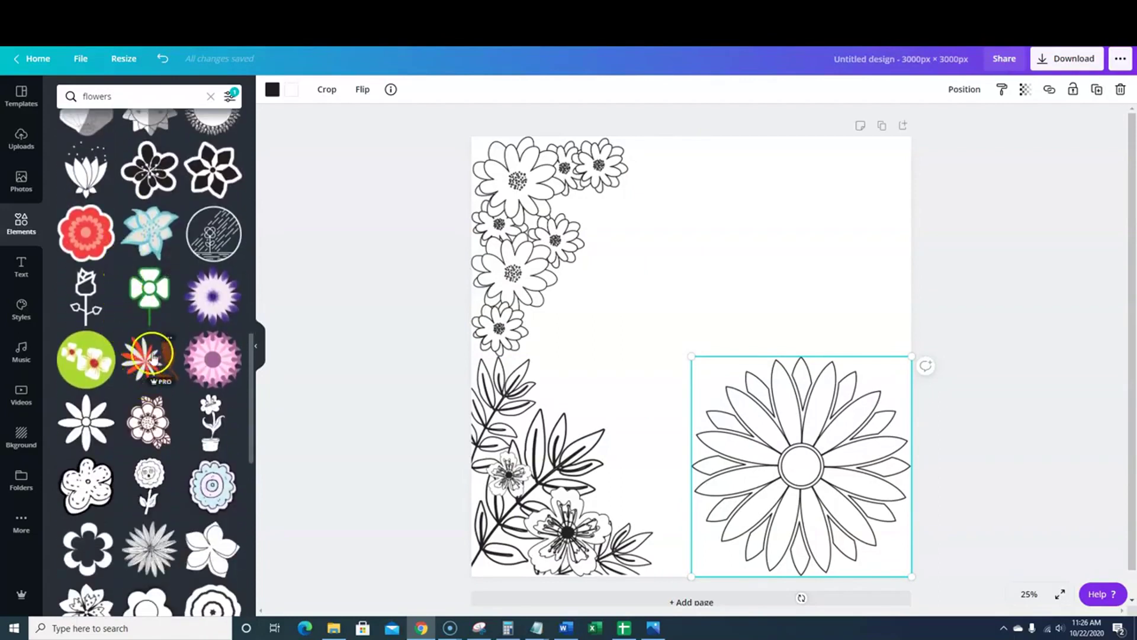
pyautogui.scroll(-2, 160, 342)
pyautogui.scroll(-2, 163, 344)
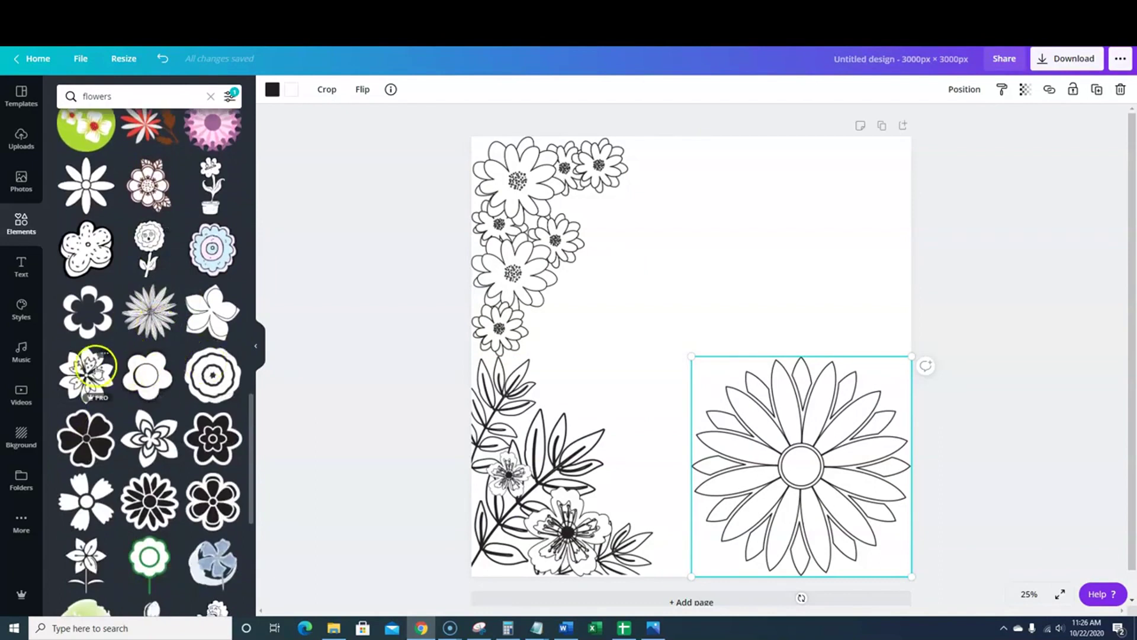
pyautogui.click(86, 373)
pyautogui.moveTo(684, 343); pyautogui.dragTo(816, 210)
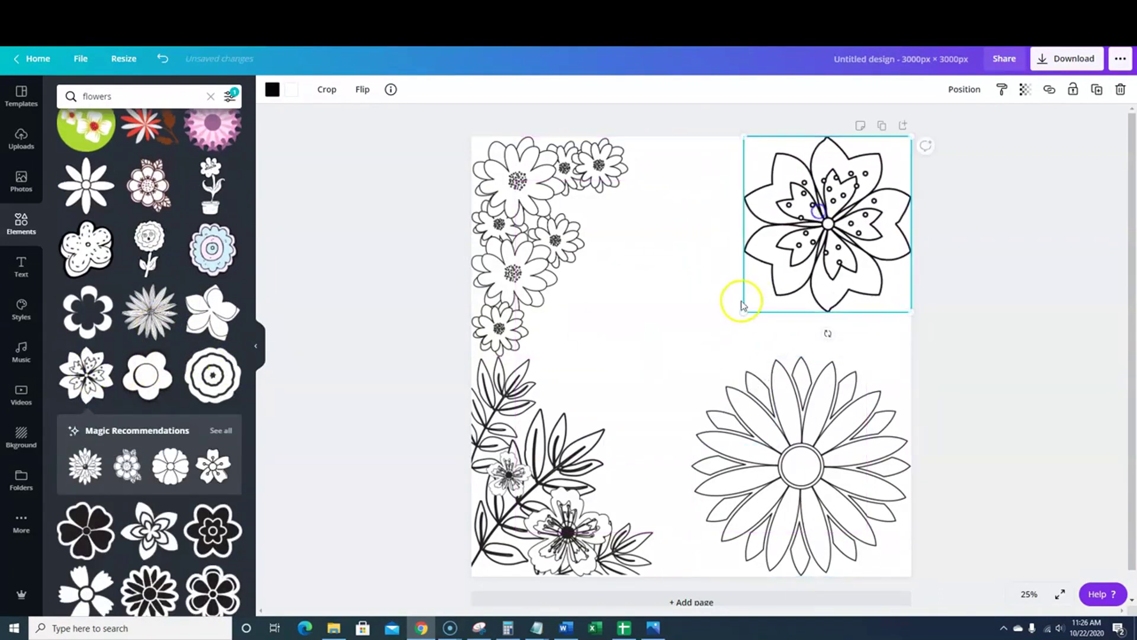
pyautogui.moveTo(740, 311); pyautogui.dragTo(681, 344)
pyautogui.click(662, 294)
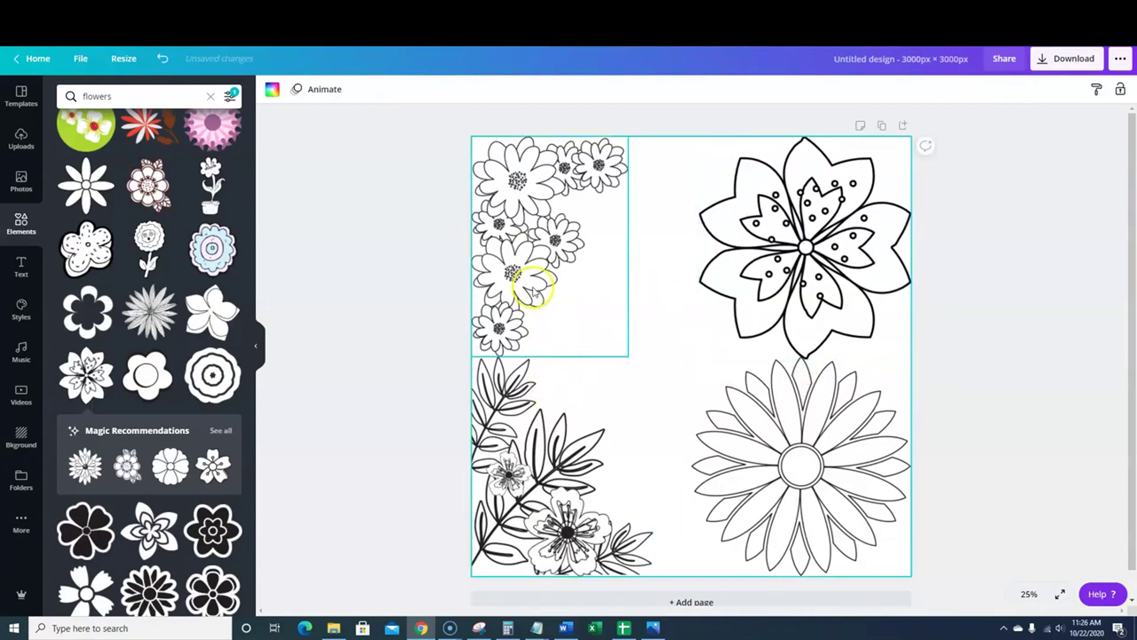
pyautogui.scroll(6, 151, 370)
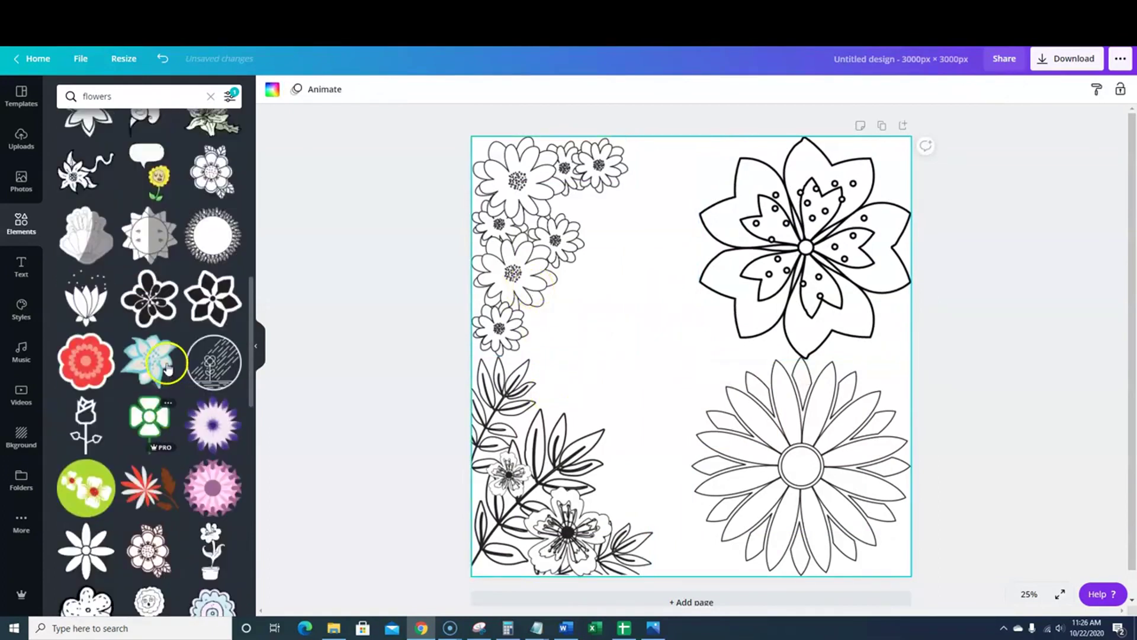
# Add the round-petalled flower with three leaves, shrink it and place it at the page's top edge between the daisy cluster and the dotted-petal flower.
pyautogui.scroll(3, 168, 364)
pyautogui.scroll(2, 172, 358)
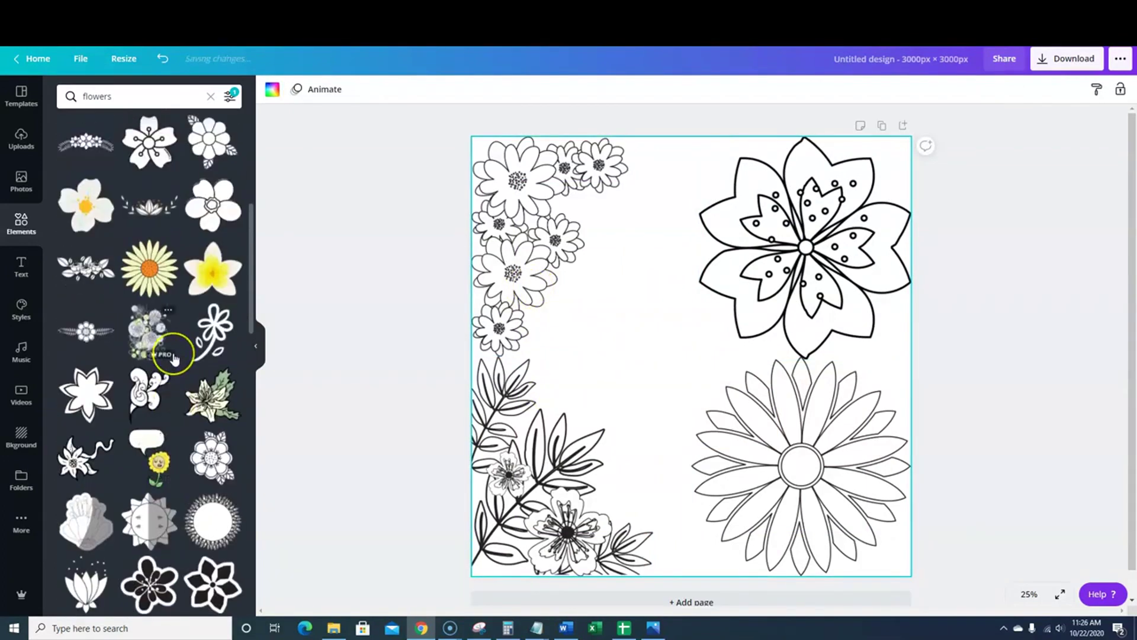
pyautogui.scroll(4, 178, 296)
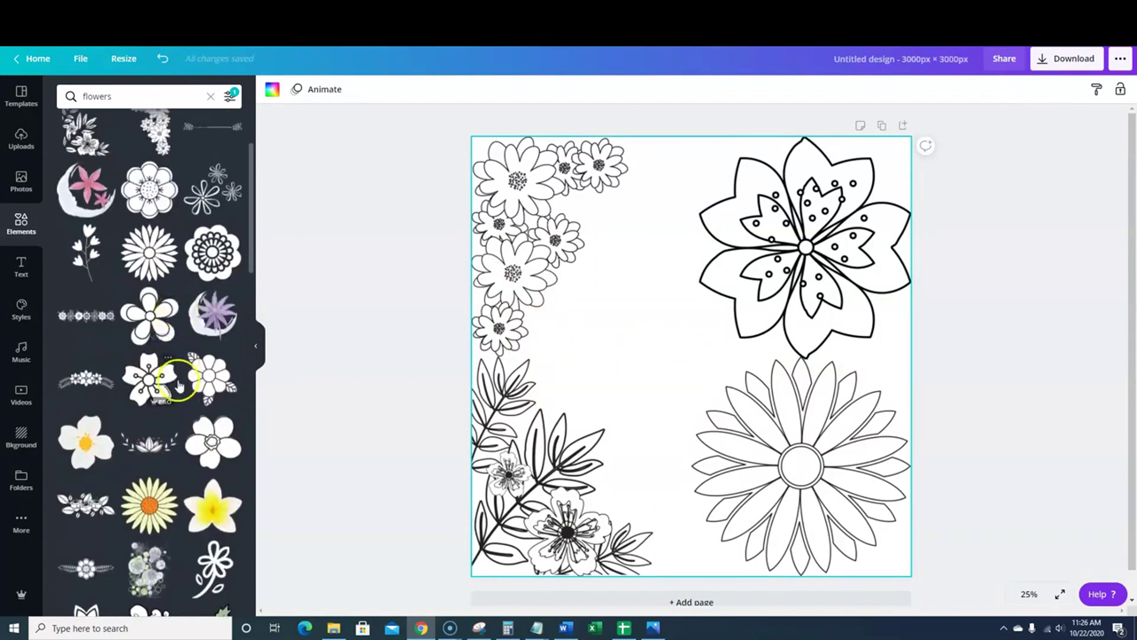
pyautogui.click(212, 379)
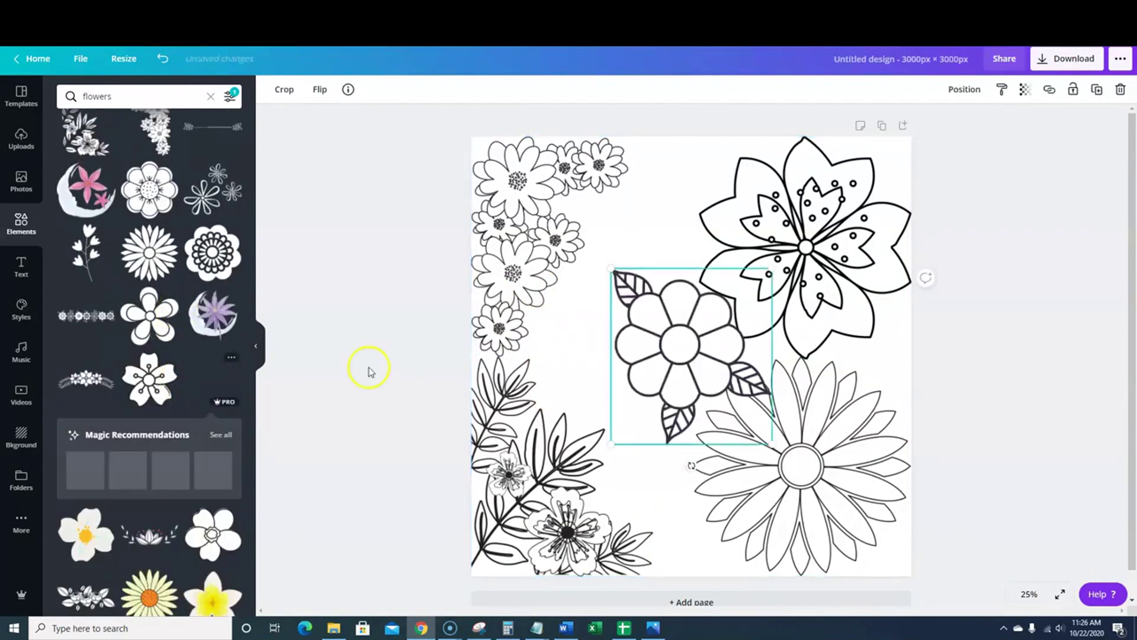
pyautogui.moveTo(615, 274); pyautogui.dragTo(659, 186)
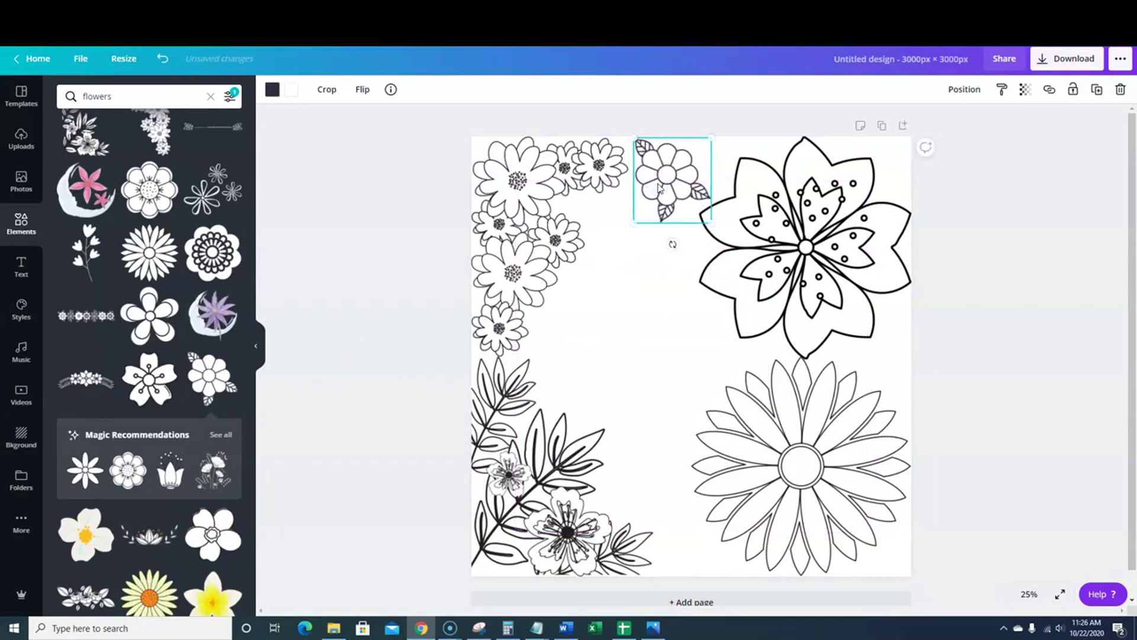
# Duplicate the small three-leaved flower three times, placing a reduced copy near the page's bottom edge and two copies side by side across the middle.
pyautogui.moveTo(686, 191); pyautogui.dragTo(668, 527)
pyautogui.click(675, 194)
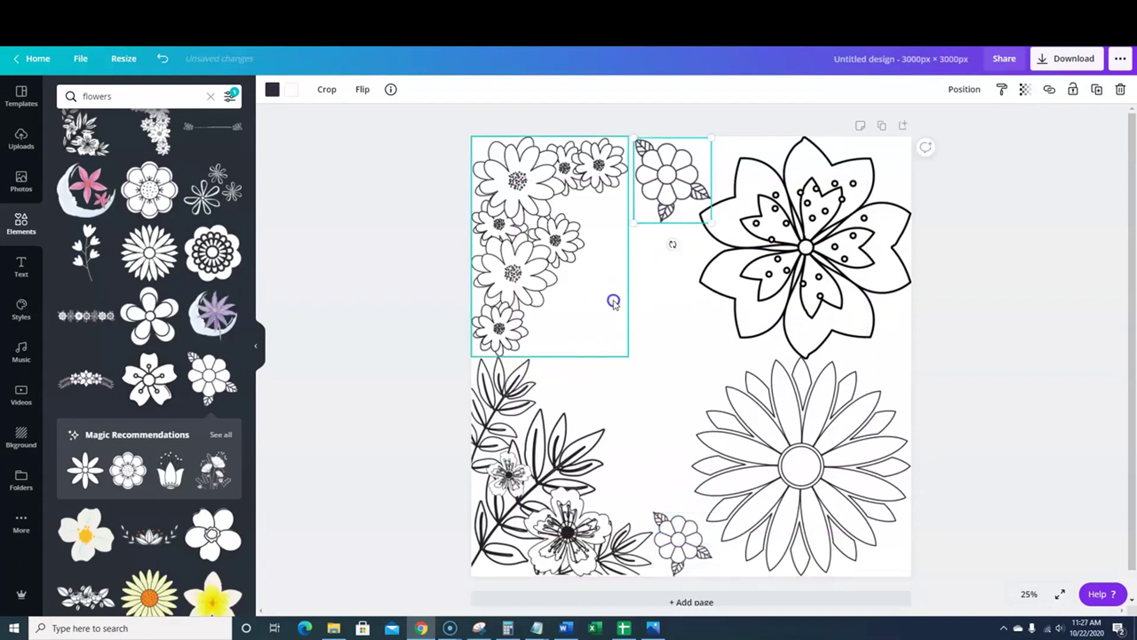
pyautogui.hotkey('ctrl', 'd')
pyautogui.moveTo(667, 176); pyautogui.dragTo(576, 351)
pyautogui.click(665, 211)
pyautogui.hotkey('ctrl', 'd')
pyautogui.moveTo(665, 211); pyautogui.dragTo(700, 361)
pyautogui.click(972, 337)
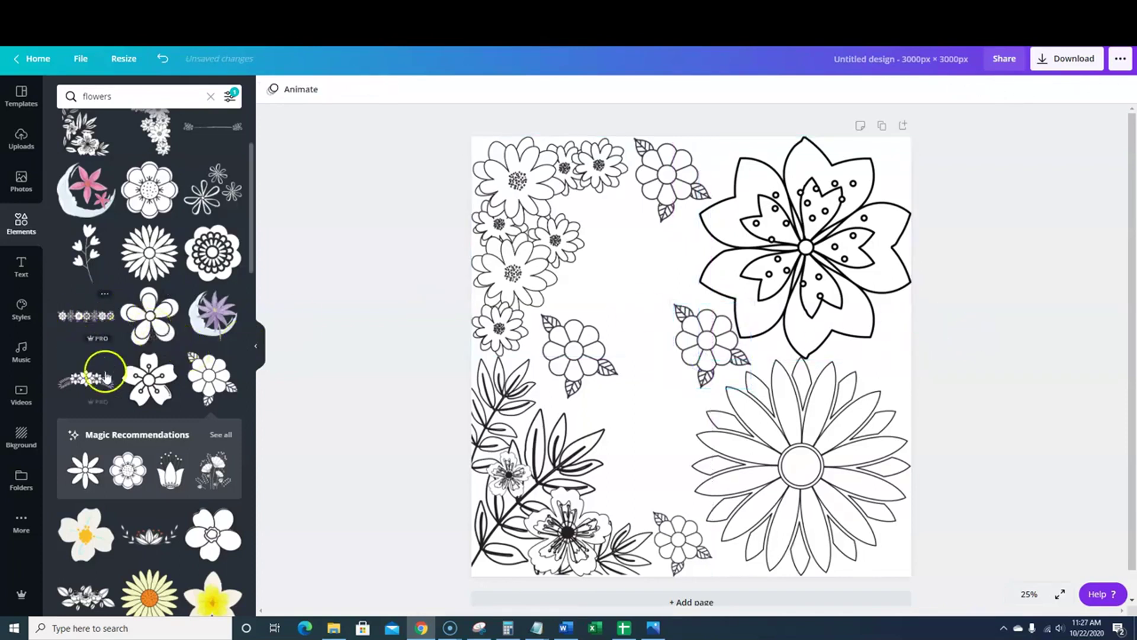
# Add the leafy flower with the dotted centre, shrink it and place it in the gap beside the daisy cluster, below the top three-leaved flower.
pyautogui.scroll(1, 170, 239)
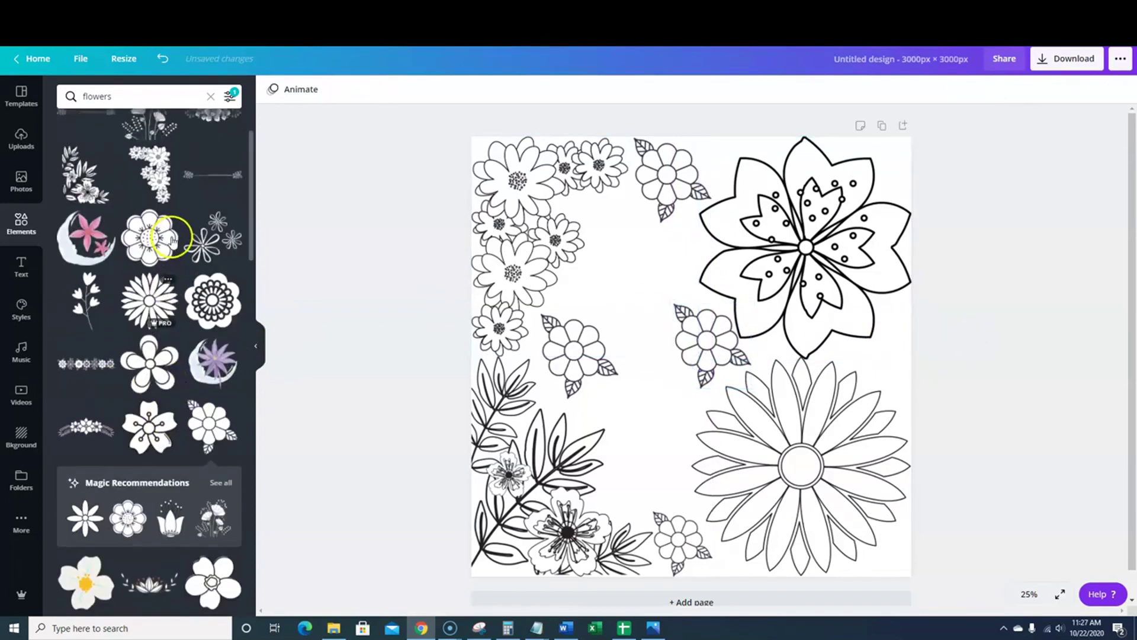
pyautogui.scroll(-5, 159, 323)
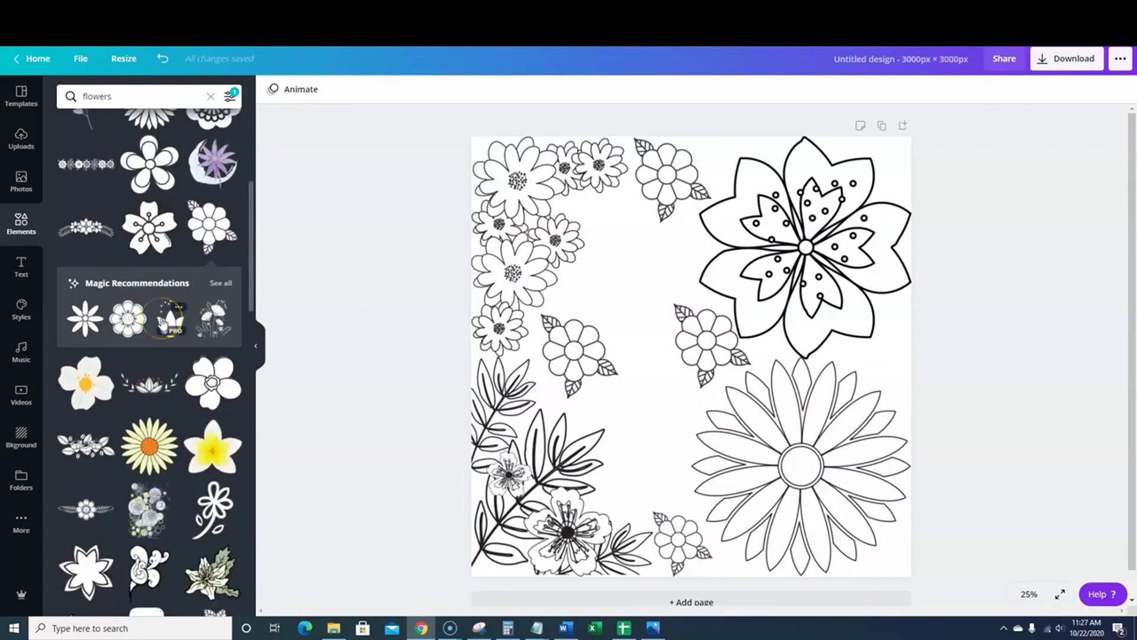
pyautogui.scroll(-3, 163, 323)
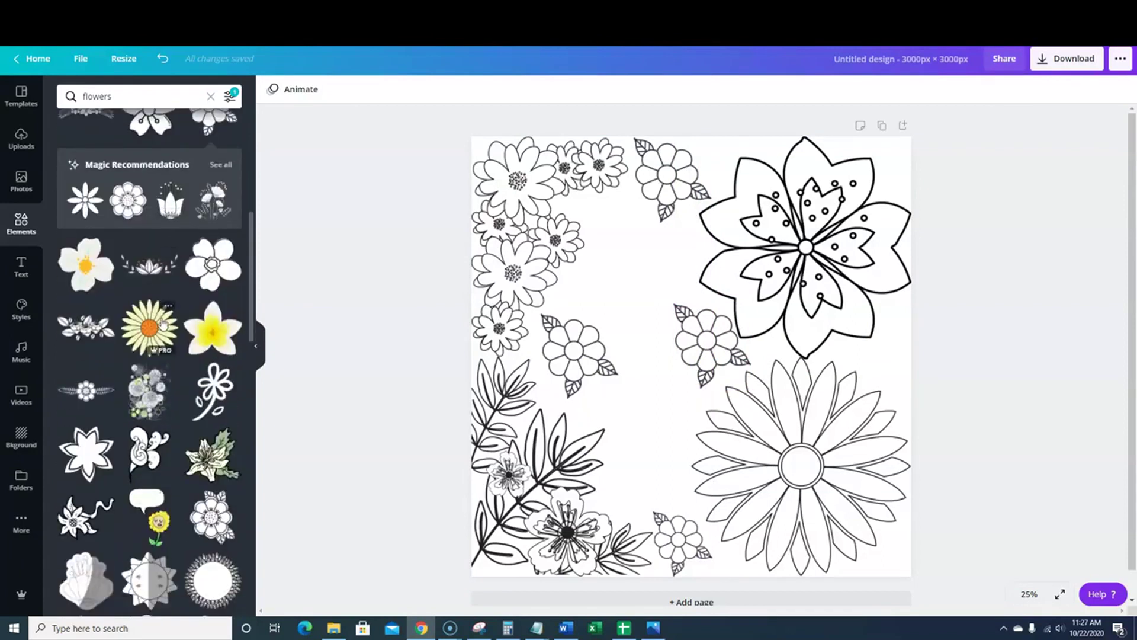
pyautogui.scroll(-4, 163, 324)
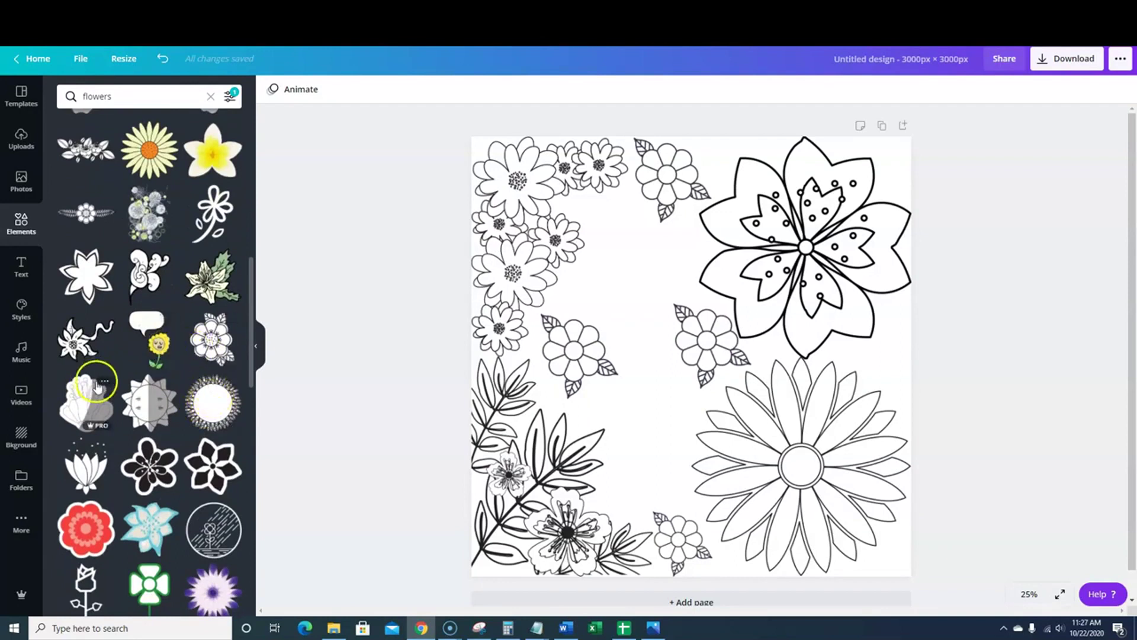
pyautogui.click(211, 337)
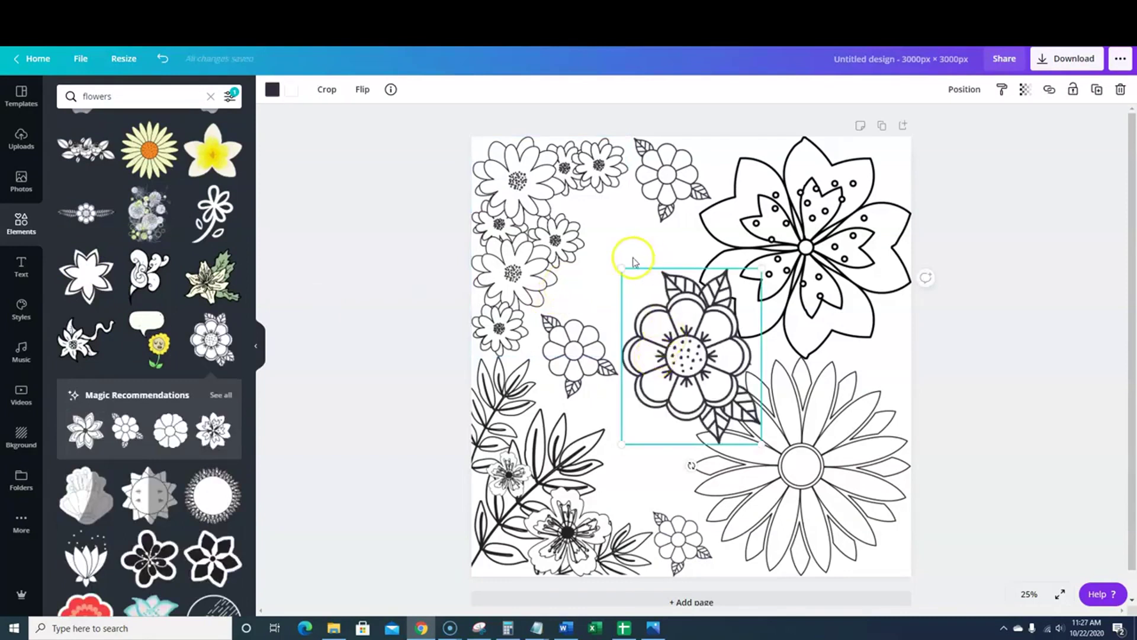
pyautogui.moveTo(621, 268); pyautogui.dragTo(682, 340)
pyautogui.moveTo(709, 401); pyautogui.dragTo(612, 285)
# Duplicate the dotted-centre leafy flower twice, placing one copy in the page's centre and a smaller one just below it.
pyautogui.click(639, 361)
pyautogui.click(636, 296)
pyautogui.moveTo(637, 299); pyautogui.dragTo(664, 409)
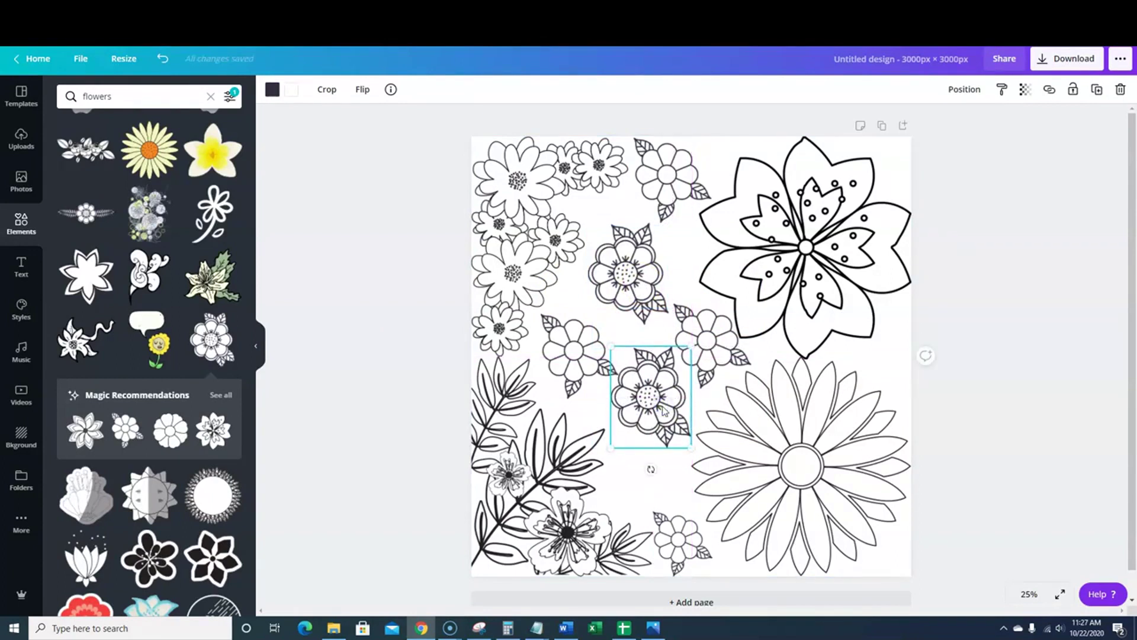
pyautogui.moveTo(611, 347); pyautogui.dragTo(626, 466)
pyautogui.click(1096, 356)
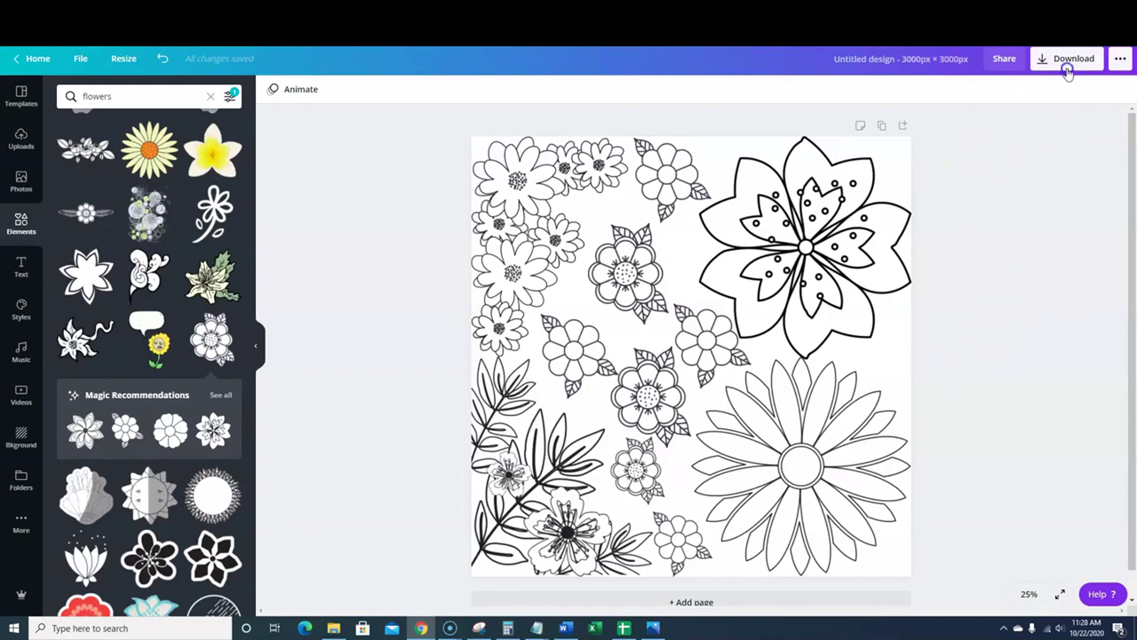
pyautogui.click(1069, 64)
pyautogui.click(1061, 138)
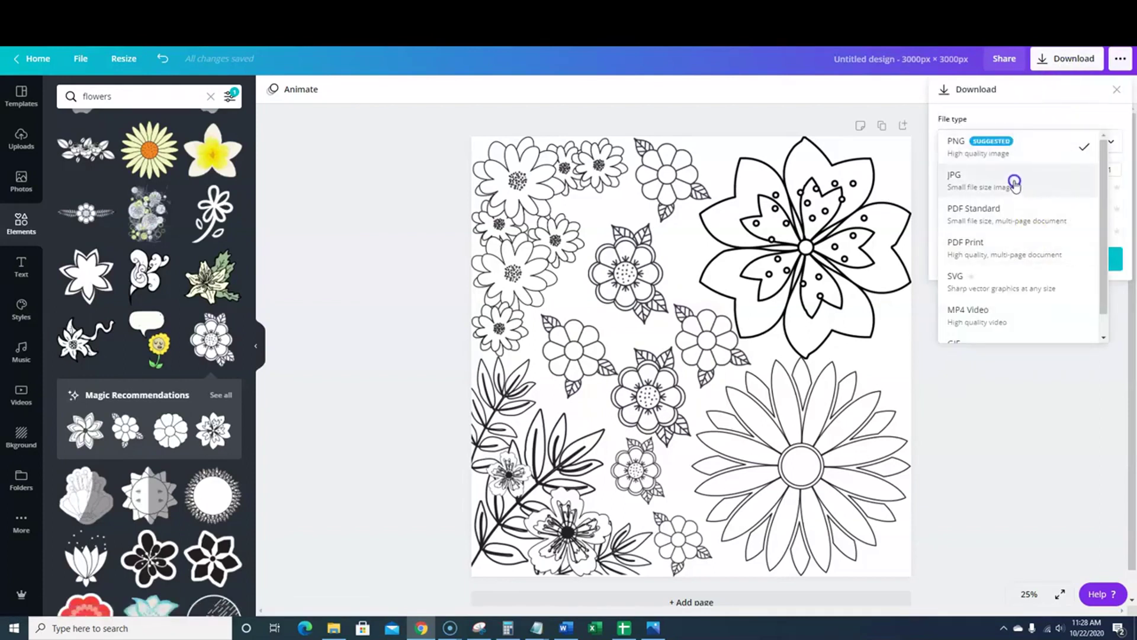
pyautogui.click(1014, 182)
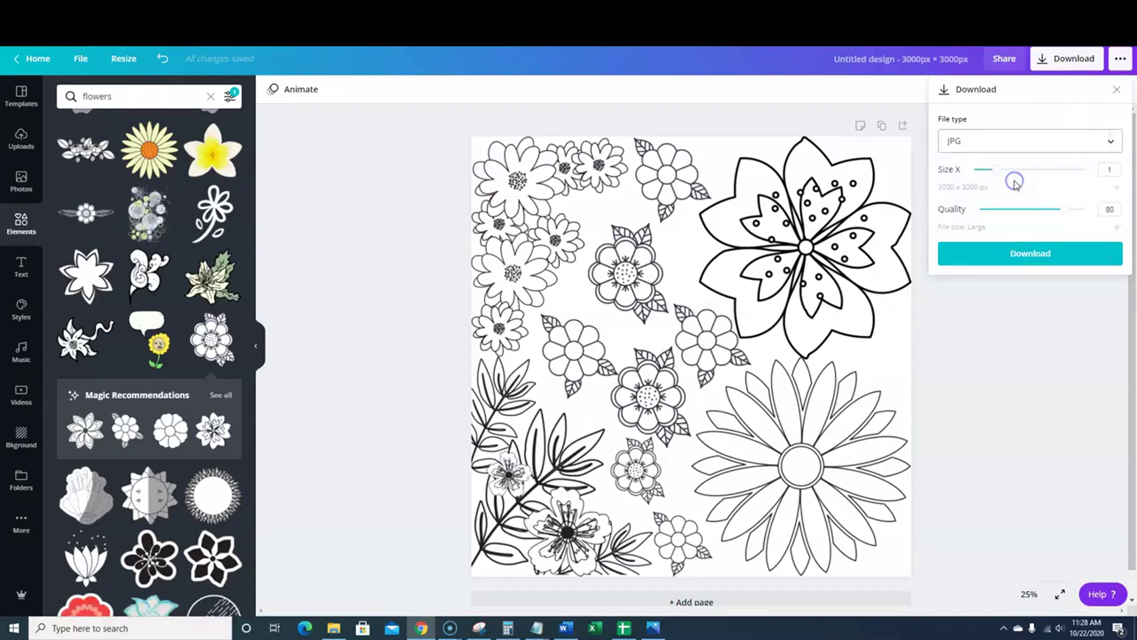
pyautogui.click(1031, 254)
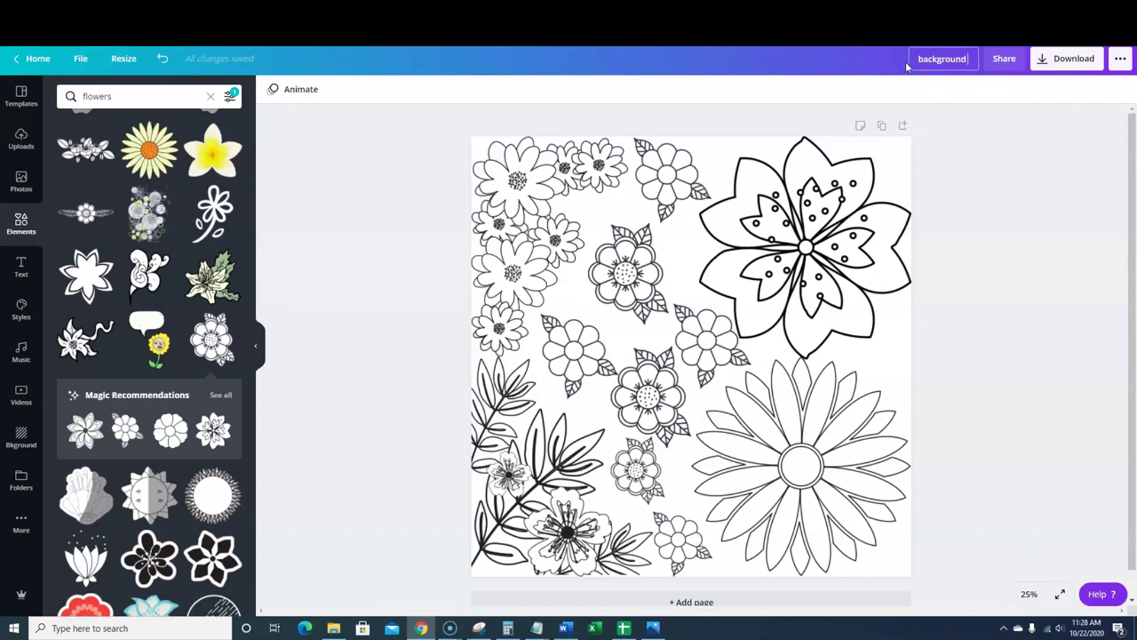
# Title the design "background 1" and download it as a JPG.
pyautogui.write('1')
pyautogui.click(1064, 62)
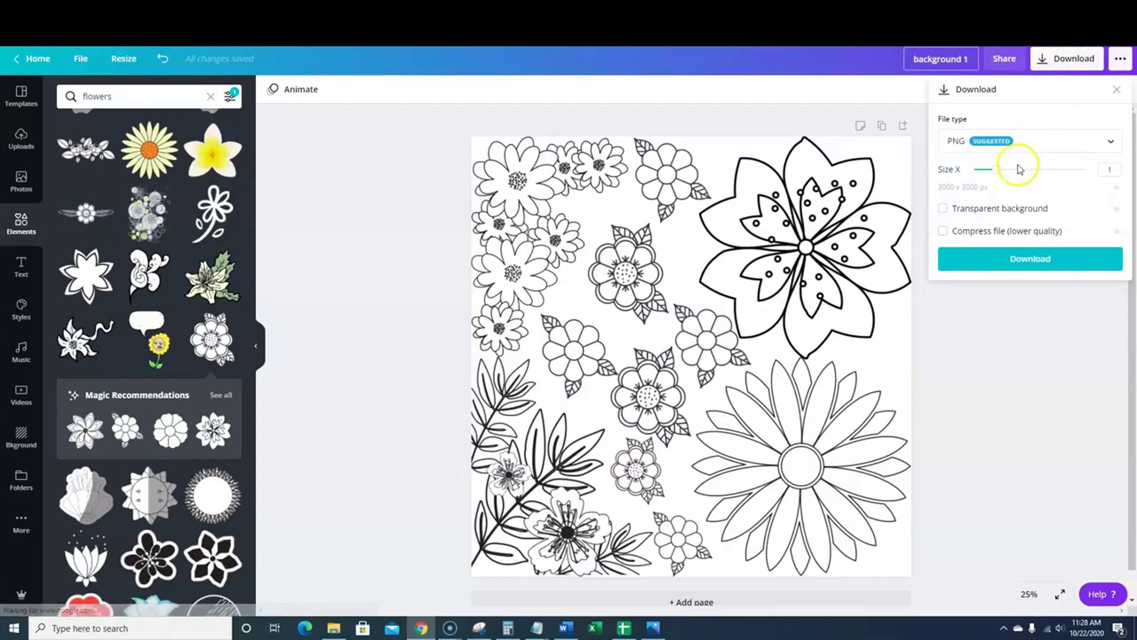
pyautogui.click(1068, 144)
pyautogui.click(1010, 181)
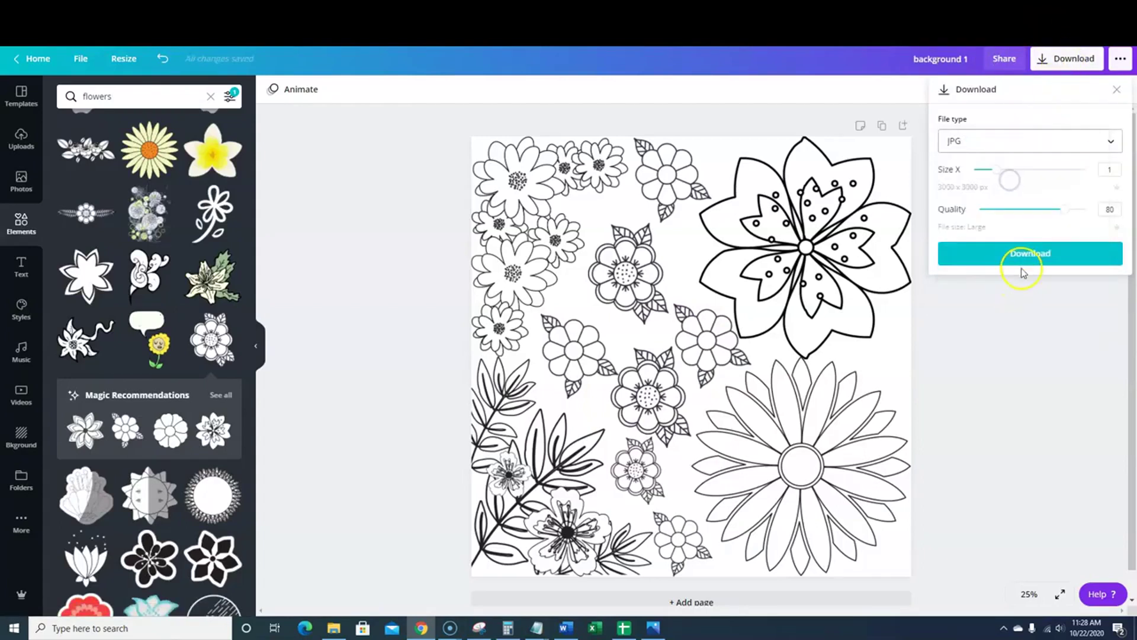
pyautogui.click(1008, 259)
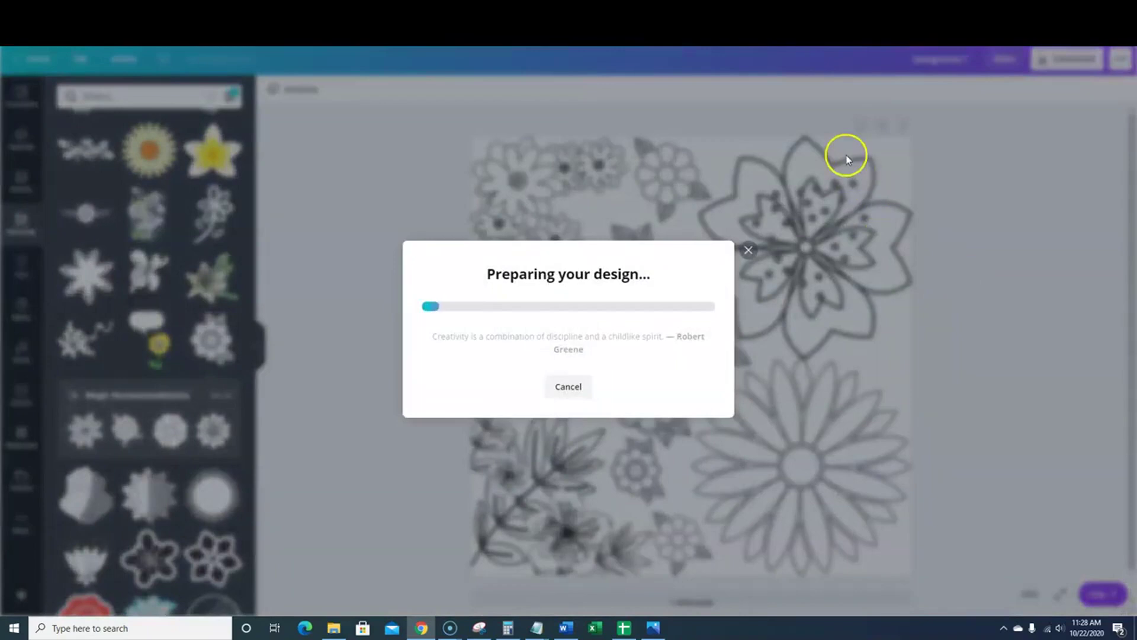
# Switch to the Activity Book Mastery website, dismiss the download notice and open the Seamless Images tool.
pyautogui.click(952, 30)
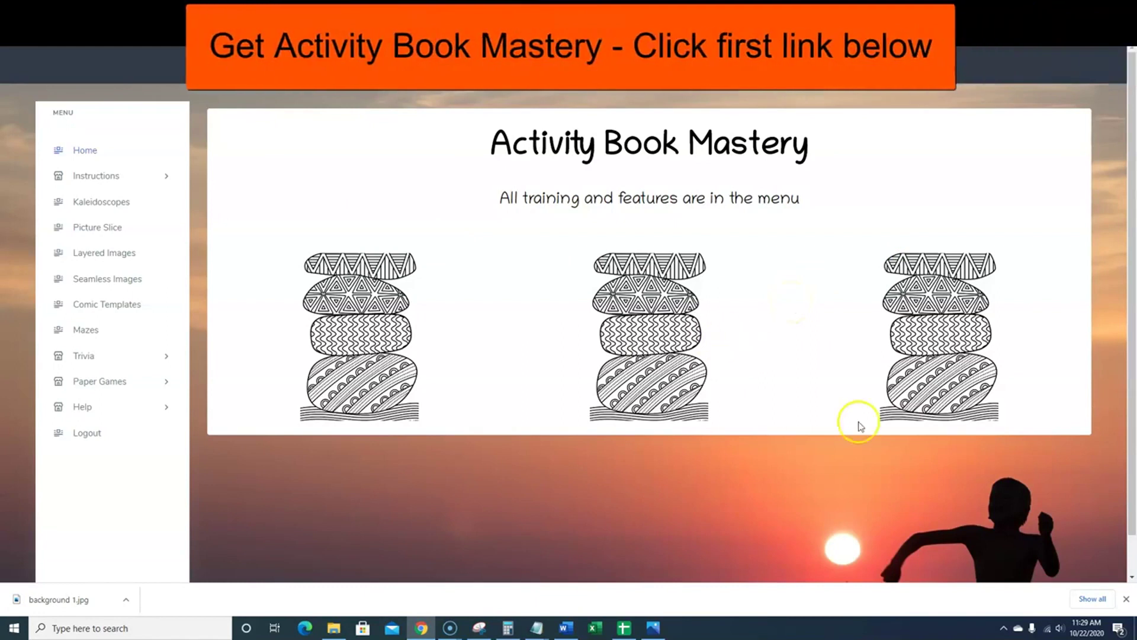
pyautogui.click(1127, 598)
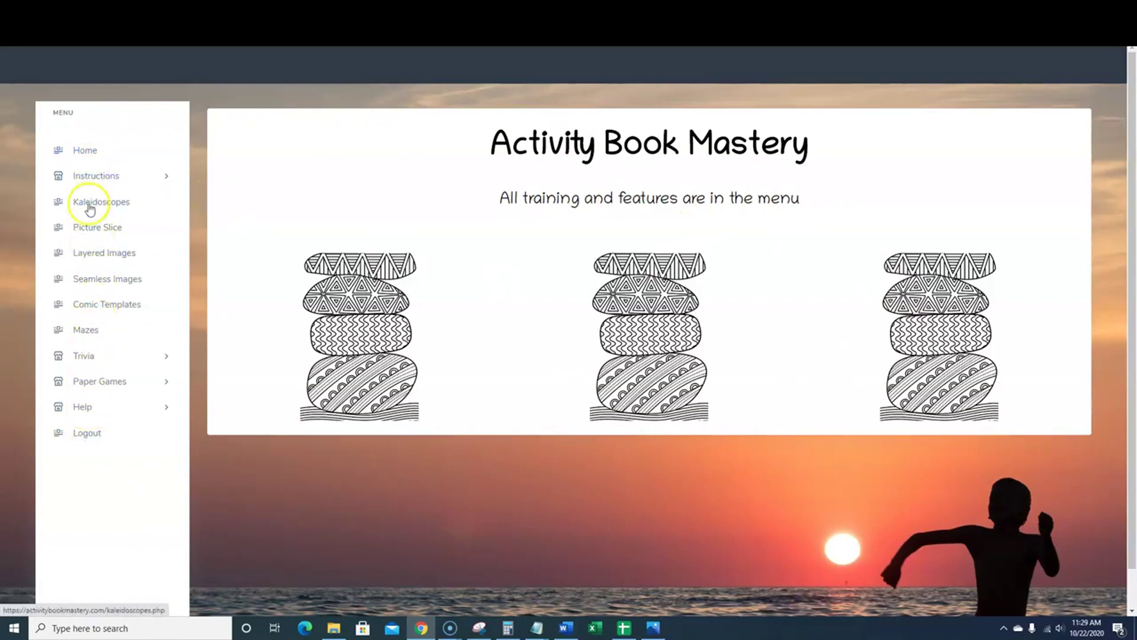
pyautogui.click(177, 179)
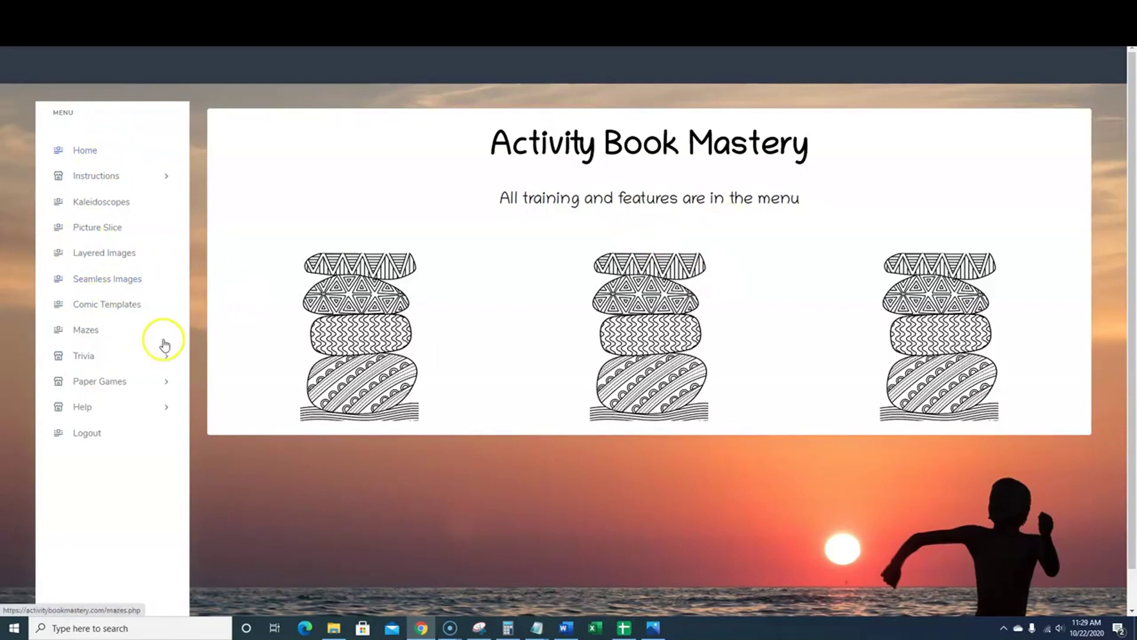
pyautogui.click(109, 287)
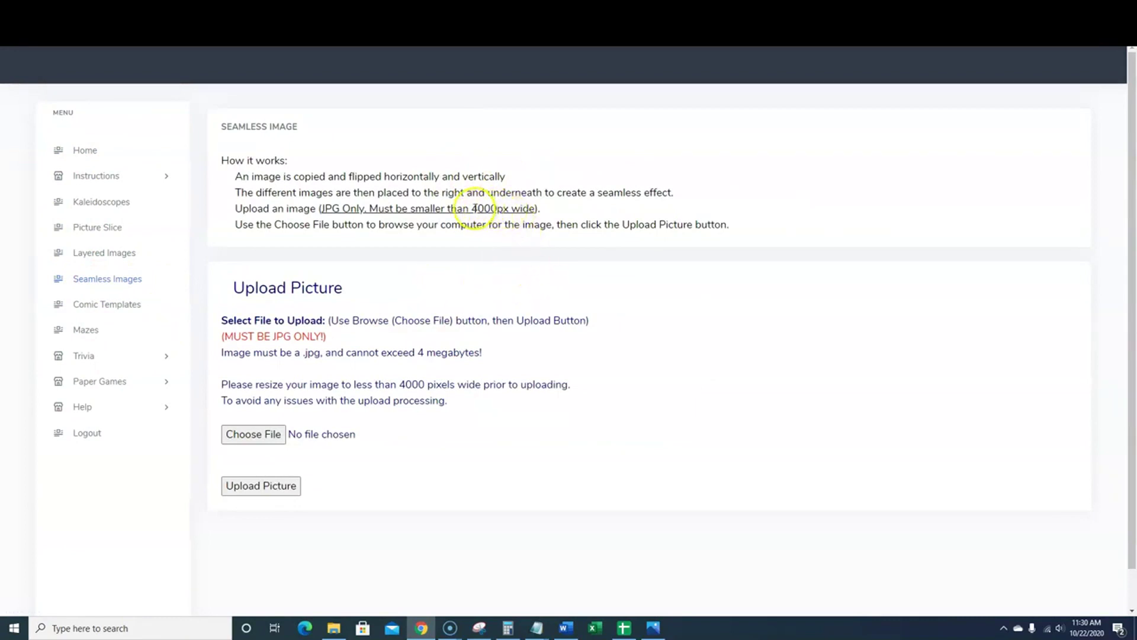
# Choose the "background 1" image from the Downloads folder and upload it to the seamless image generator.
pyautogui.click(569, 162)
pyautogui.click(271, 435)
pyautogui.click(289, 198)
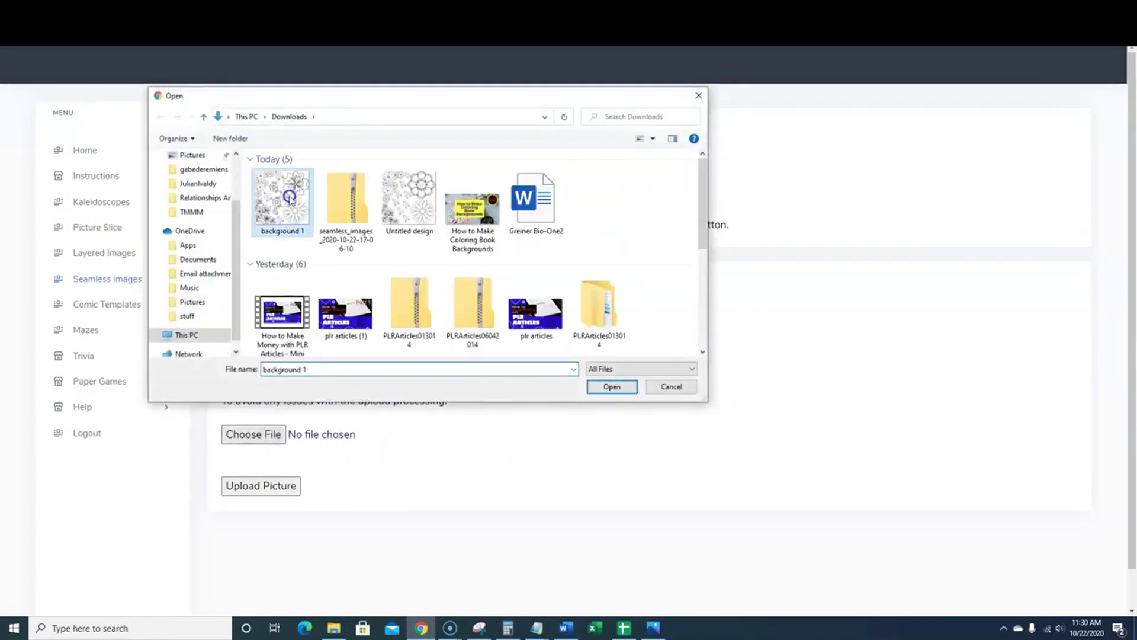
pyautogui.click(613, 386)
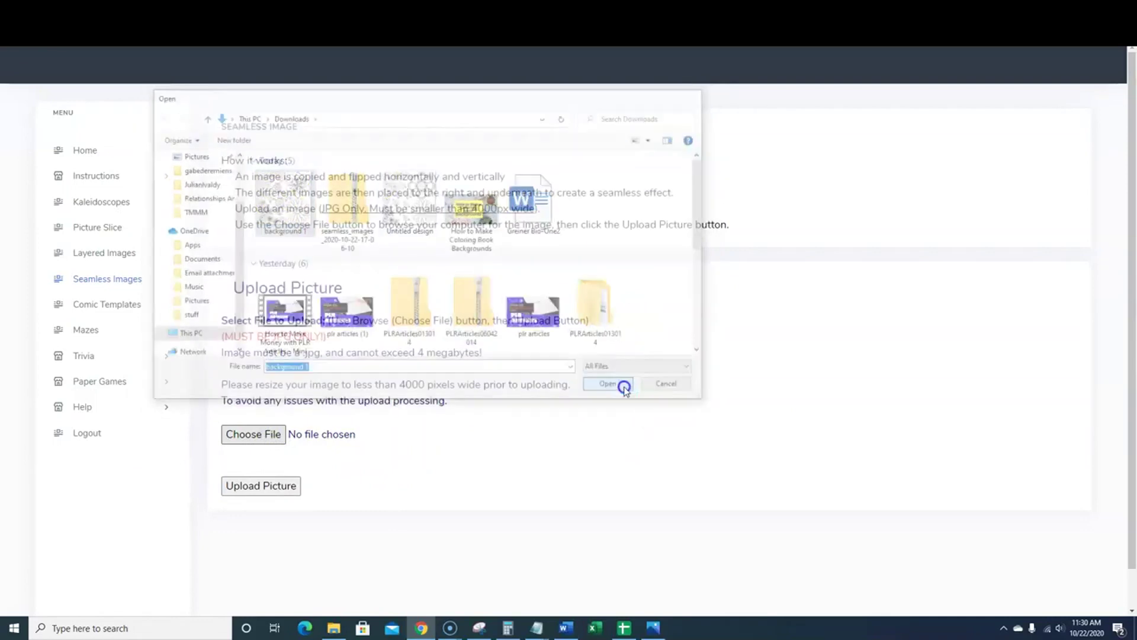
pyautogui.click(276, 487)
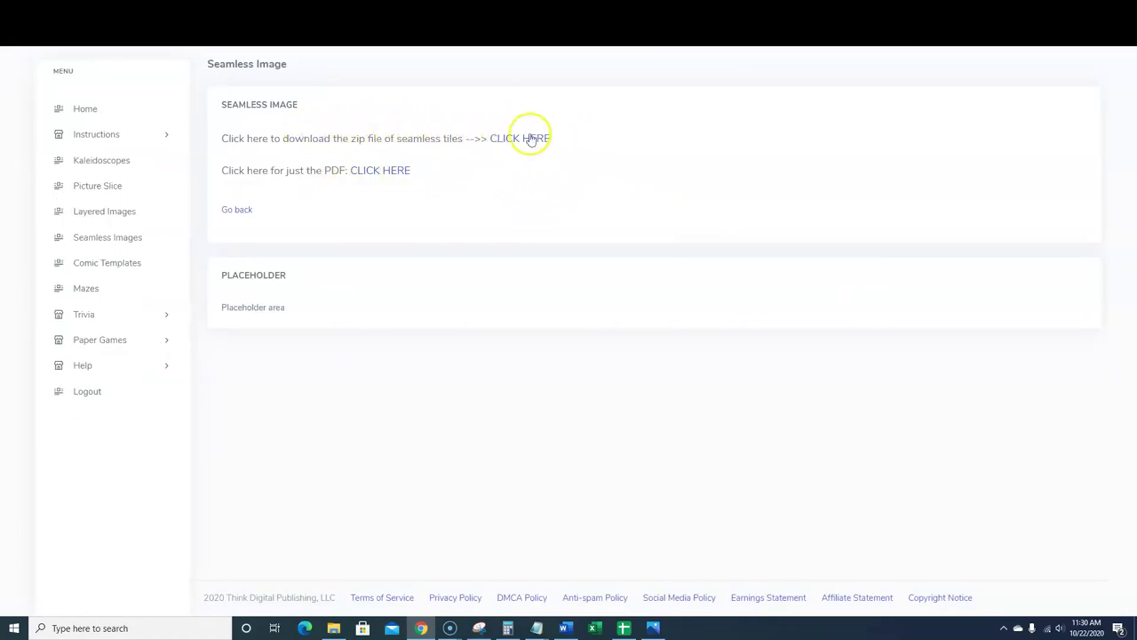
# Open the generated seamless PDF and examine up close how the mirrored flower tiles repeat across the whole page.
pyautogui.click(395, 176)
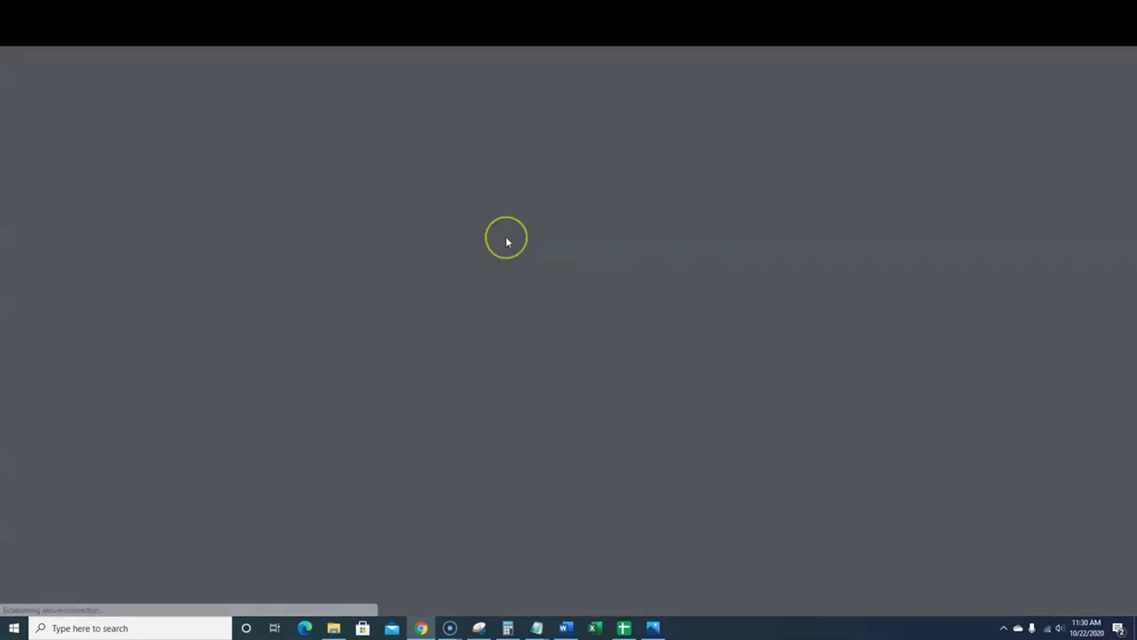
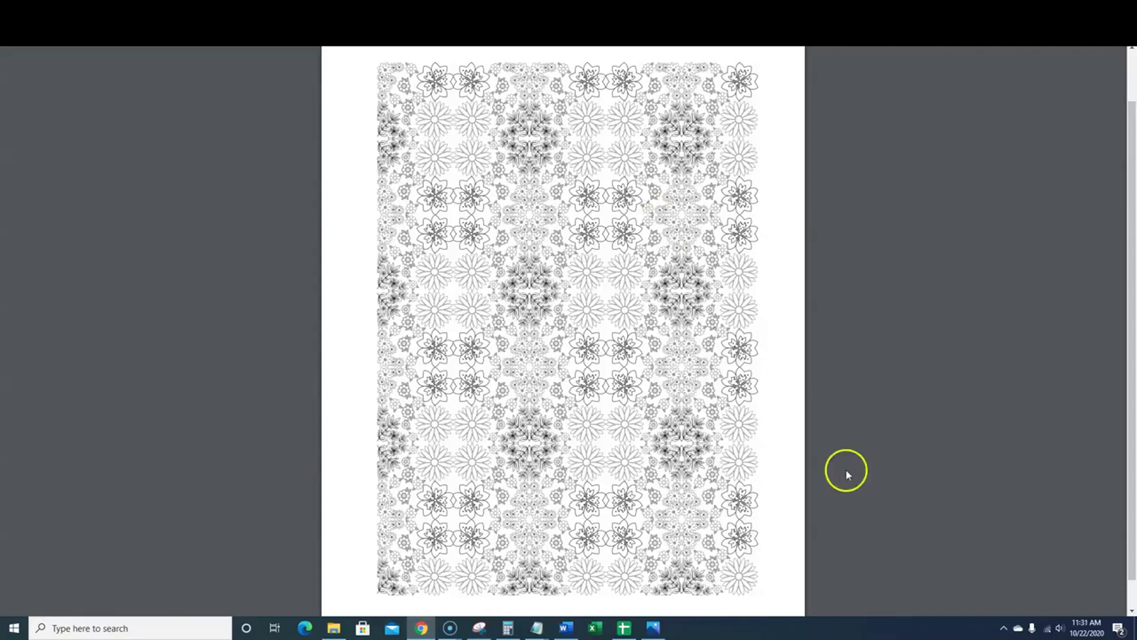
pyautogui.scroll(1, 764, 393)
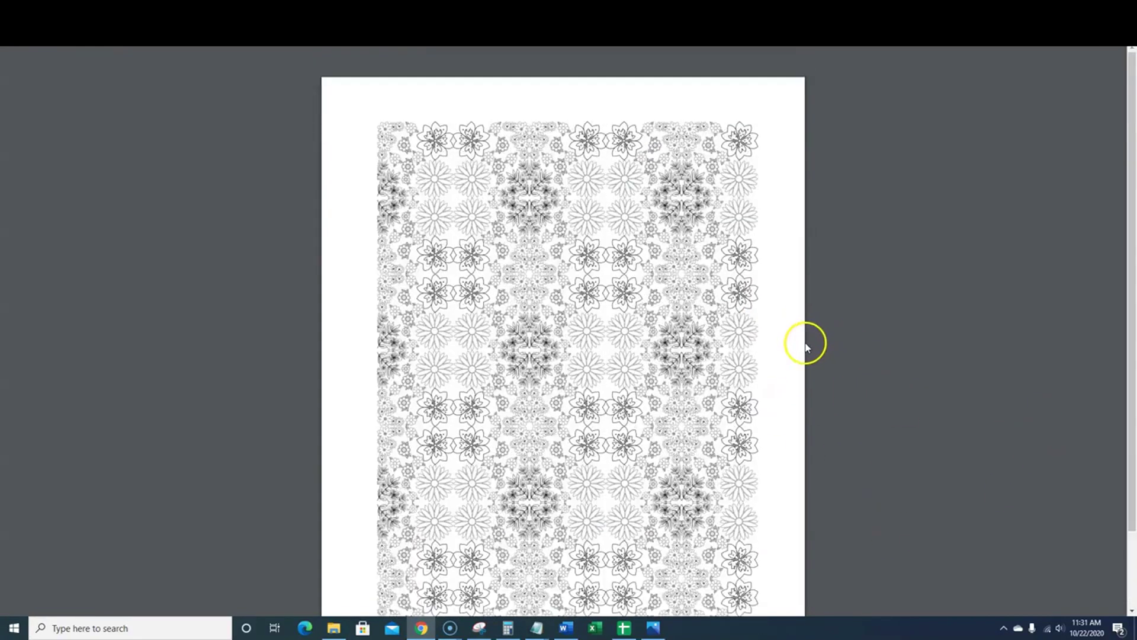
pyautogui.click(1098, 549)
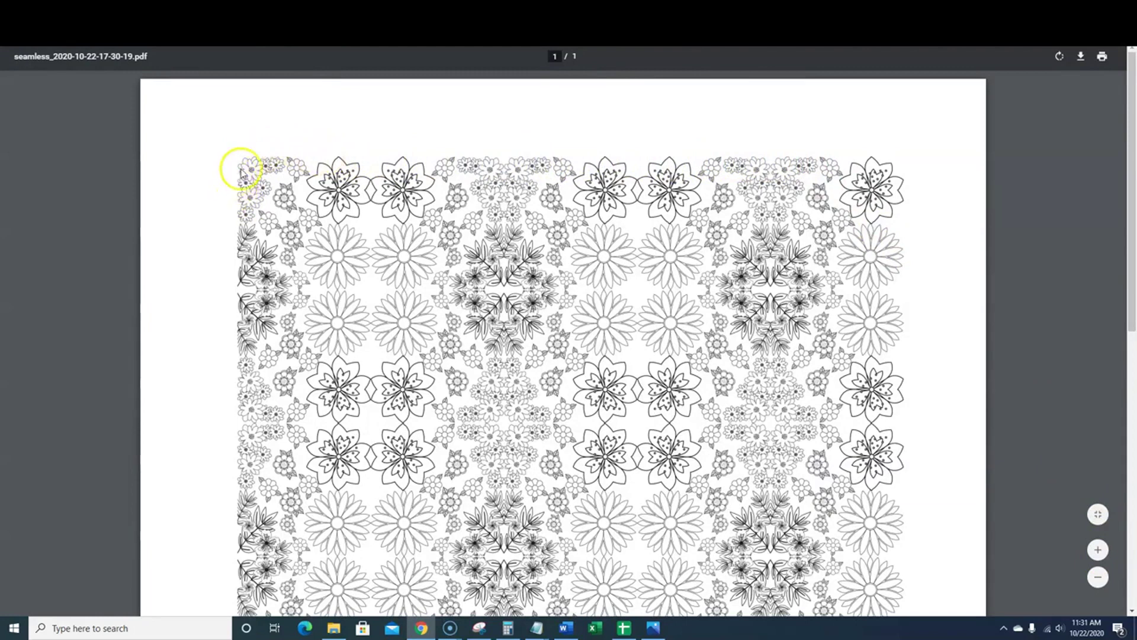
pyautogui.scroll(-3, 252, 264)
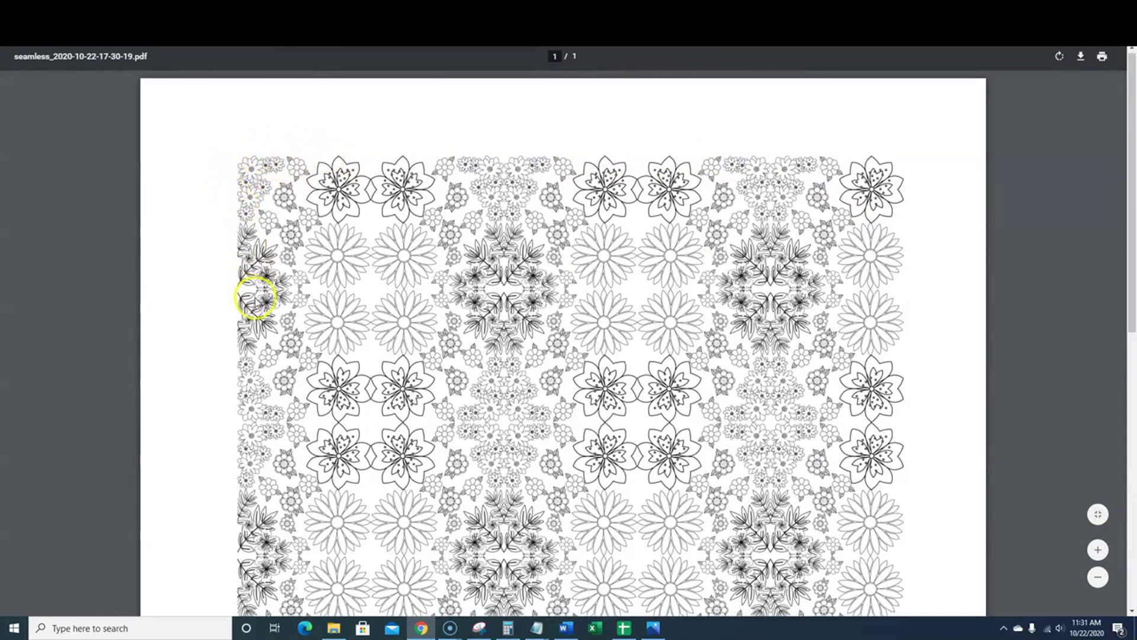
pyautogui.scroll(-5, 247, 347)
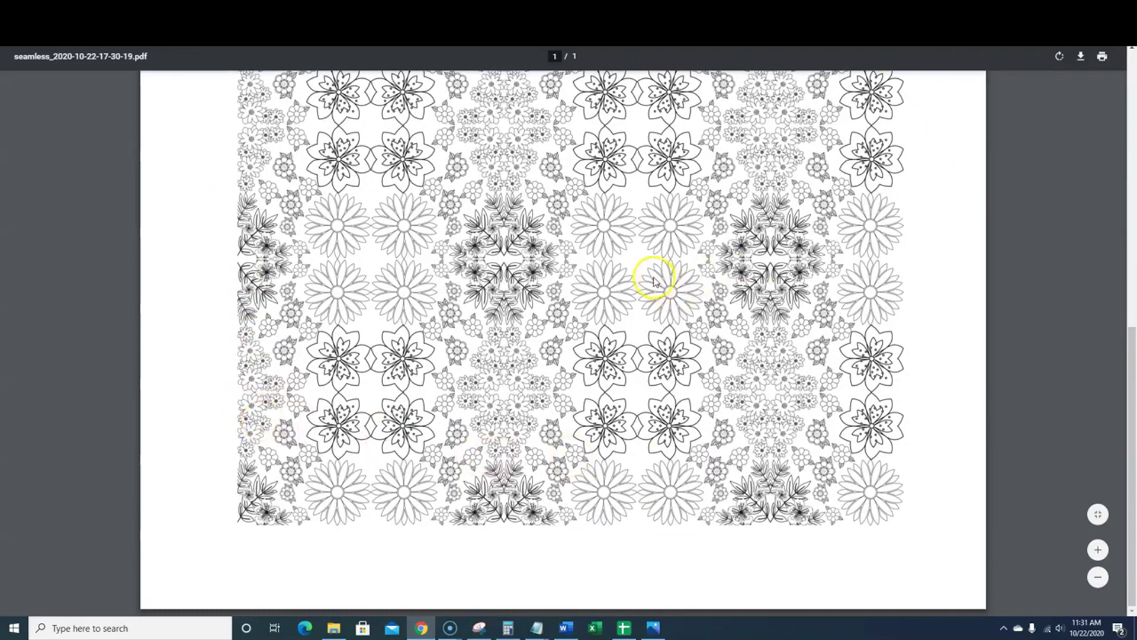
pyautogui.scroll(10, 634, 329)
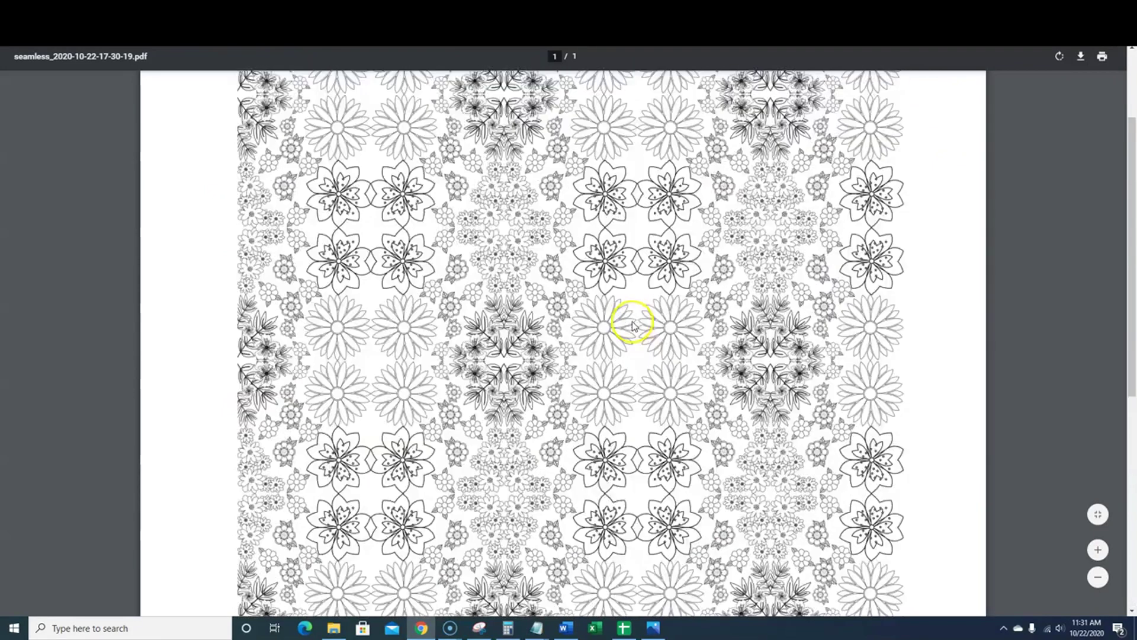
pyautogui.scroll(-2, 671, 278)
pyautogui.scroll(2, 674, 286)
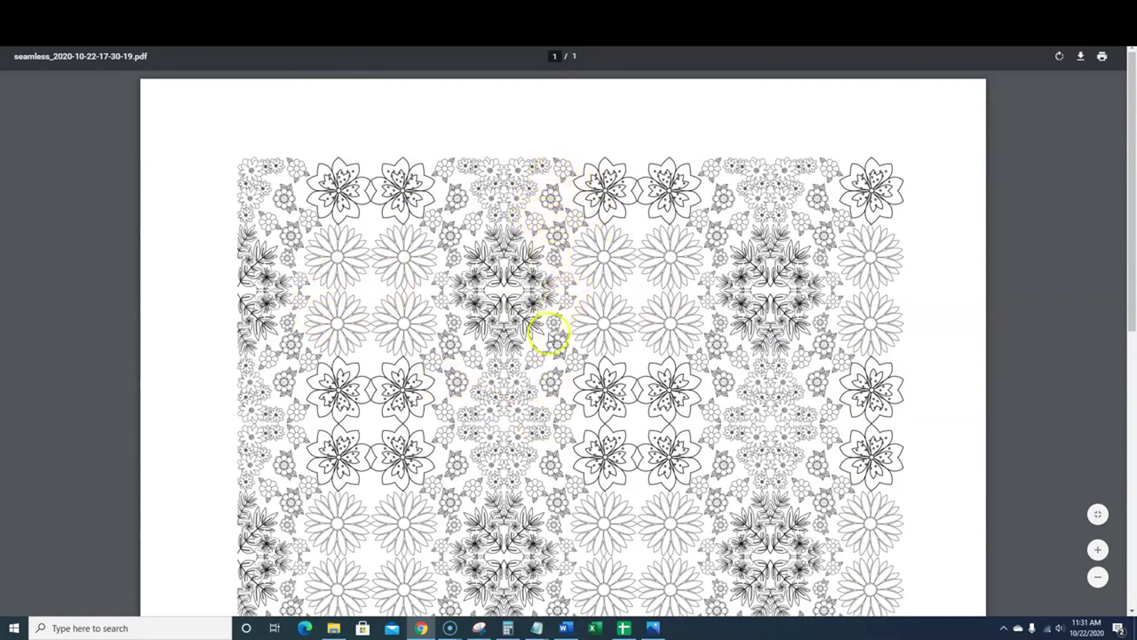
pyautogui.scroll(-3, 574, 475)
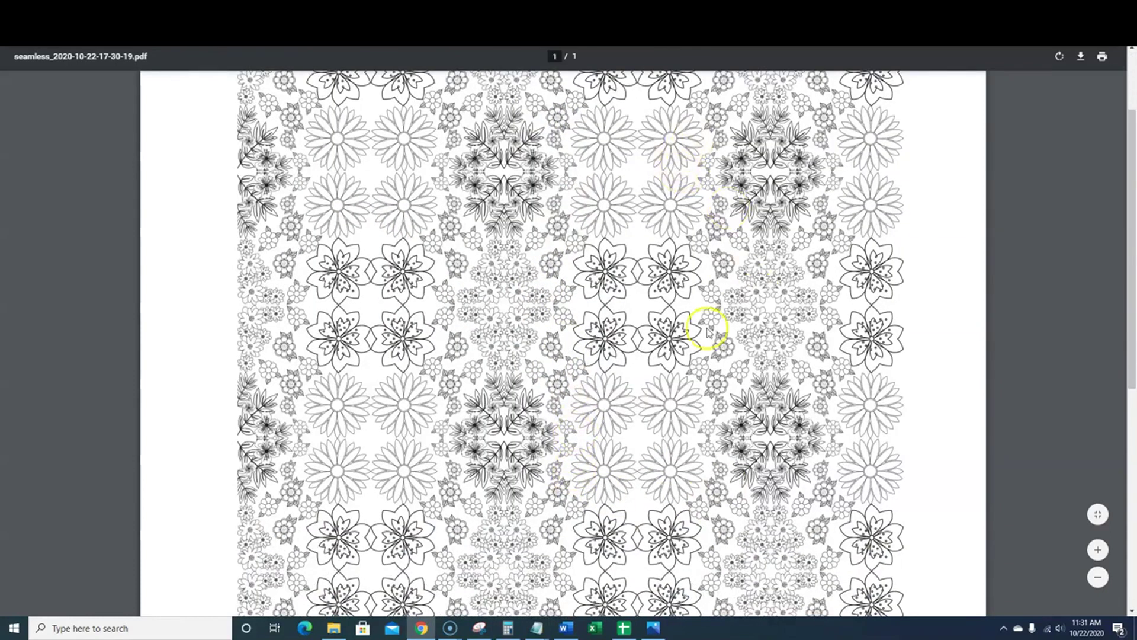
# Examine the seamless flower PDF from top to bottom, both up close and at a reduced page size.
pyautogui.scroll(3, 816, 427)
pyautogui.scroll(-6, 846, 397)
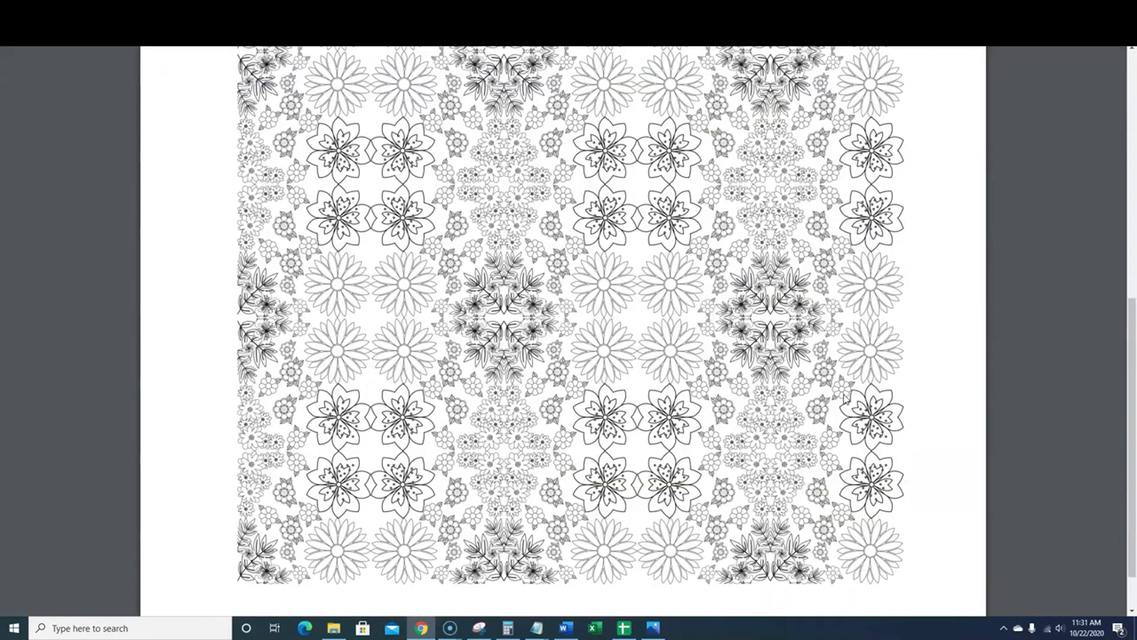
pyautogui.scroll(6, 846, 398)
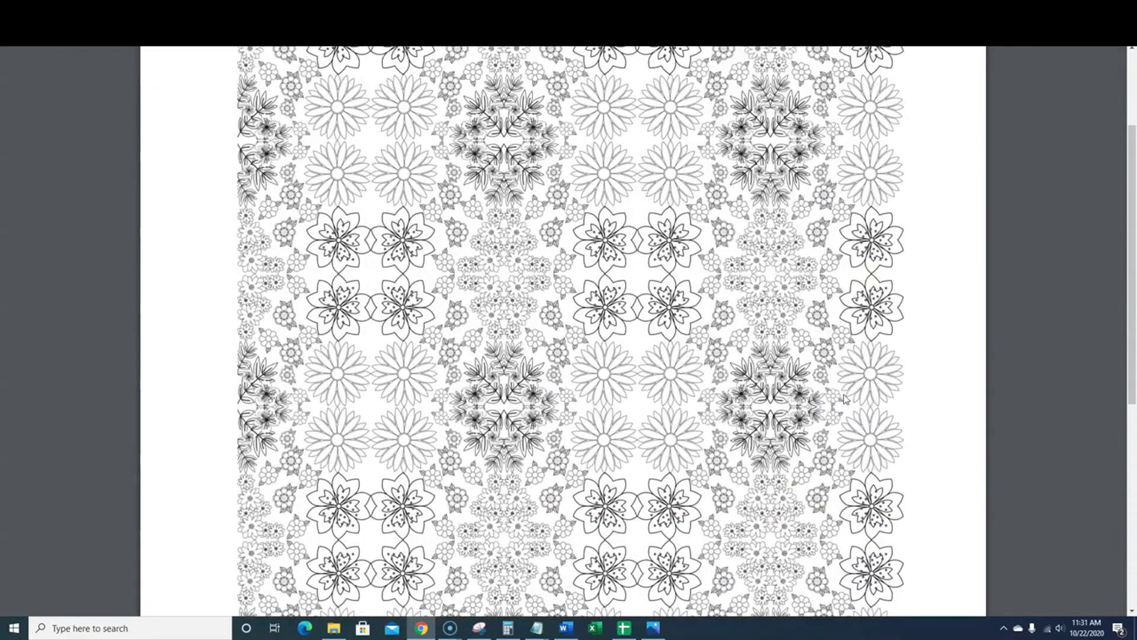
pyautogui.click(901, 334)
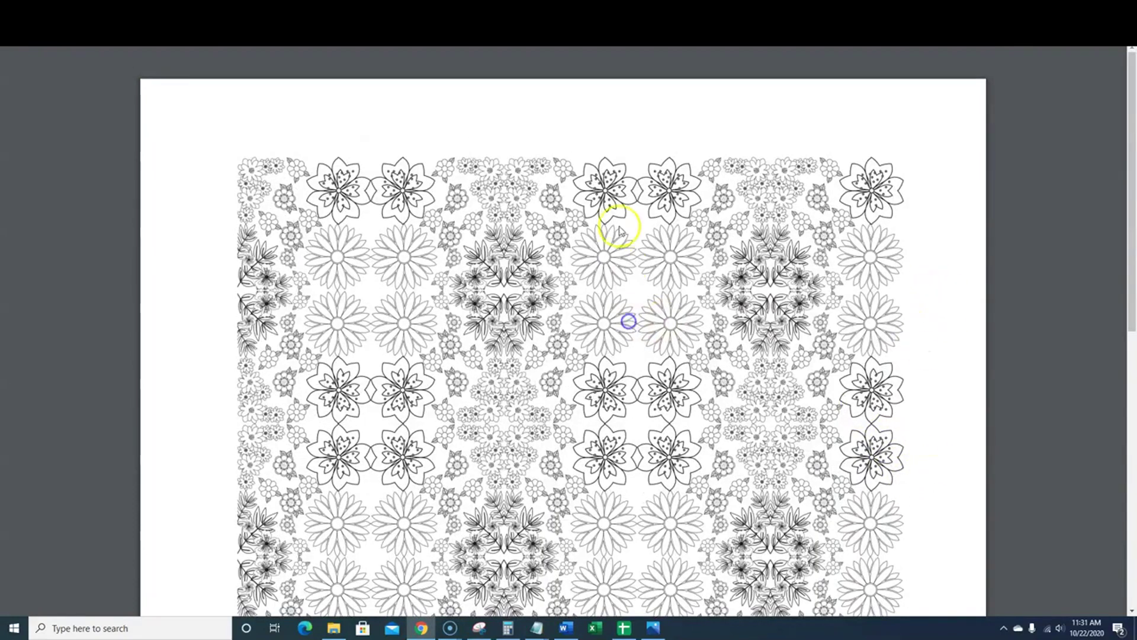
pyautogui.scroll(-1, 630, 144)
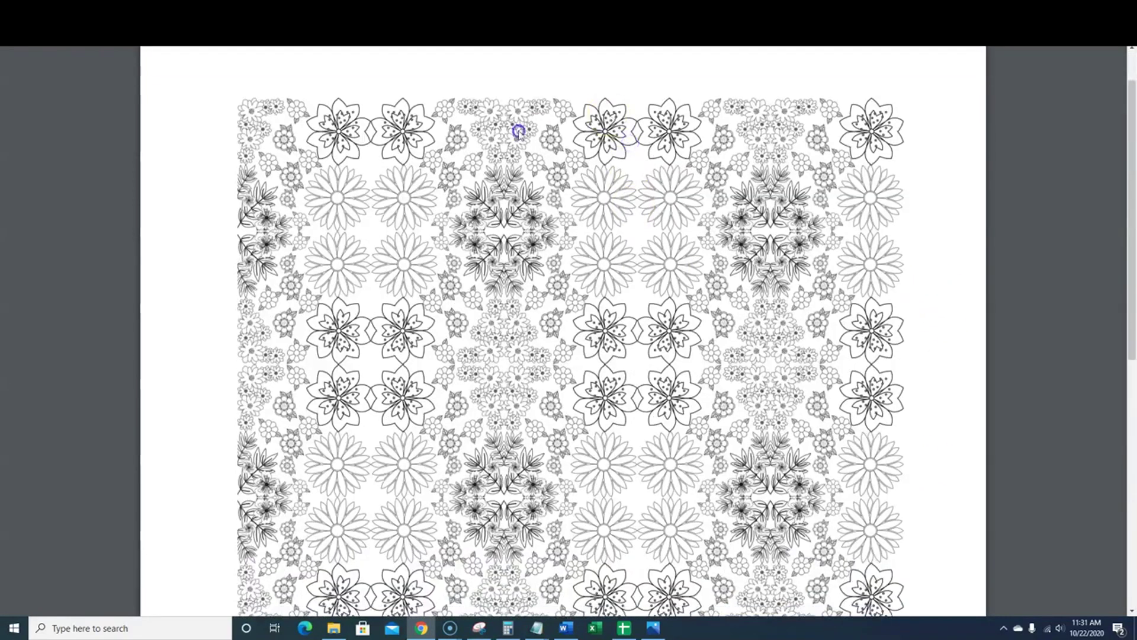
pyautogui.scroll(1, 560, 325)
pyautogui.moveTo(1099, 545)
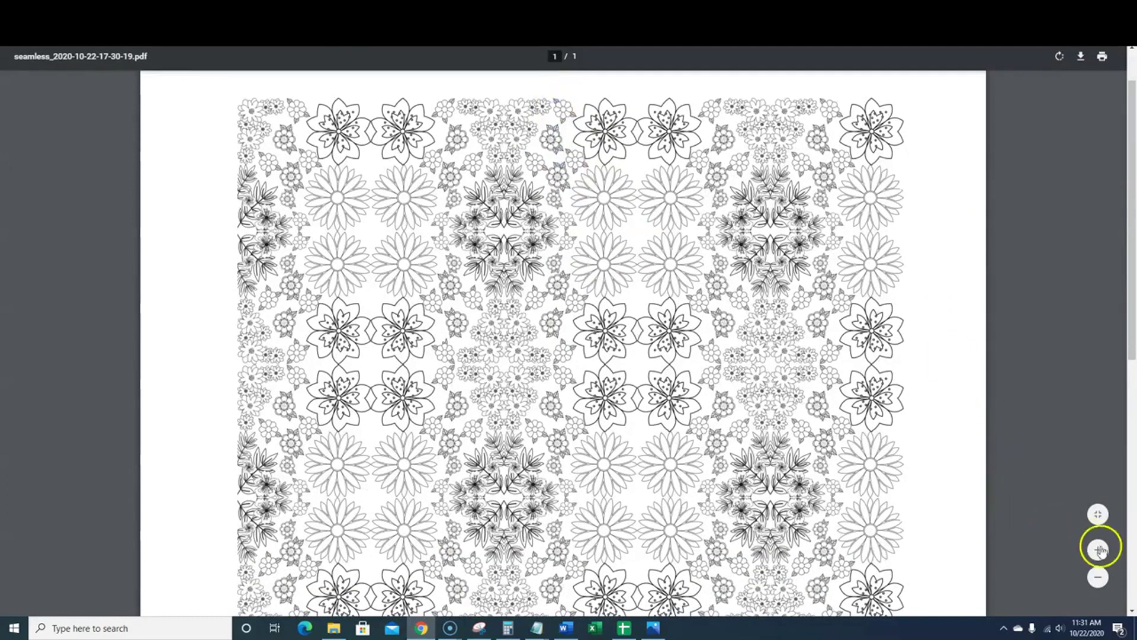
pyautogui.click(1099, 577)
pyautogui.click(1098, 576)
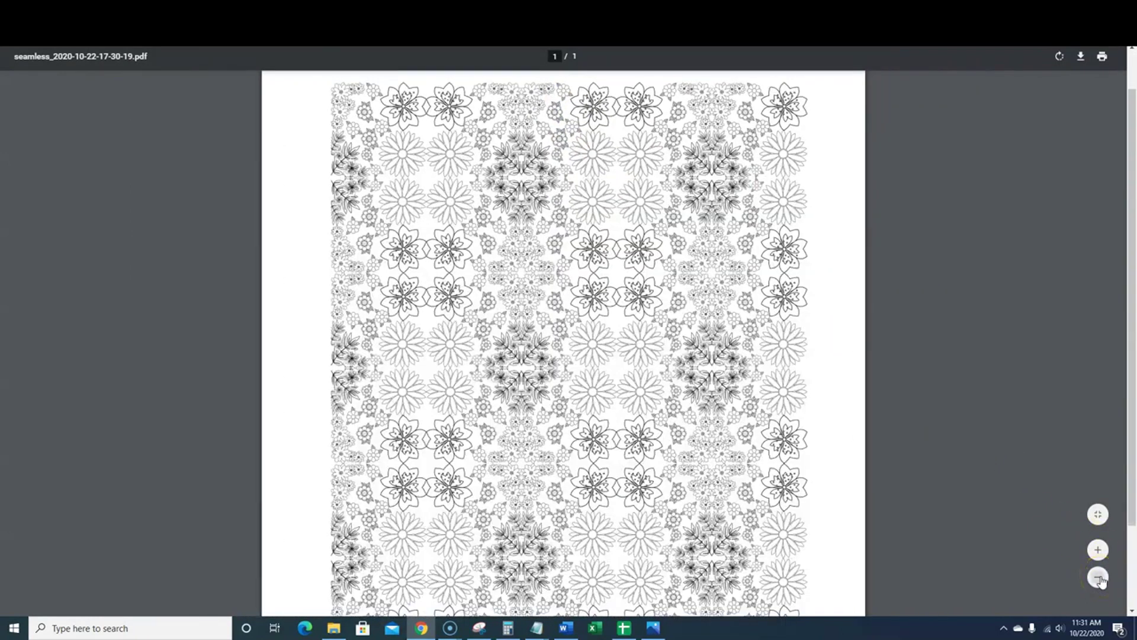
pyautogui.click(1099, 577)
pyautogui.scroll(-1, 734, 456)
pyautogui.scroll(1, 728, 462)
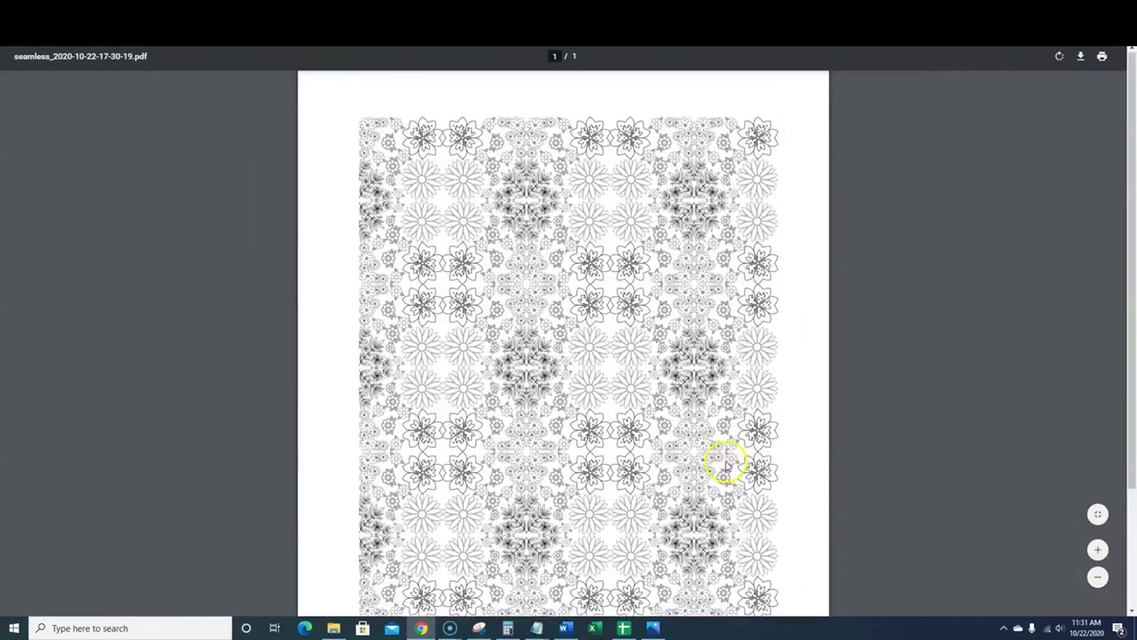
pyautogui.scroll(1, 727, 465)
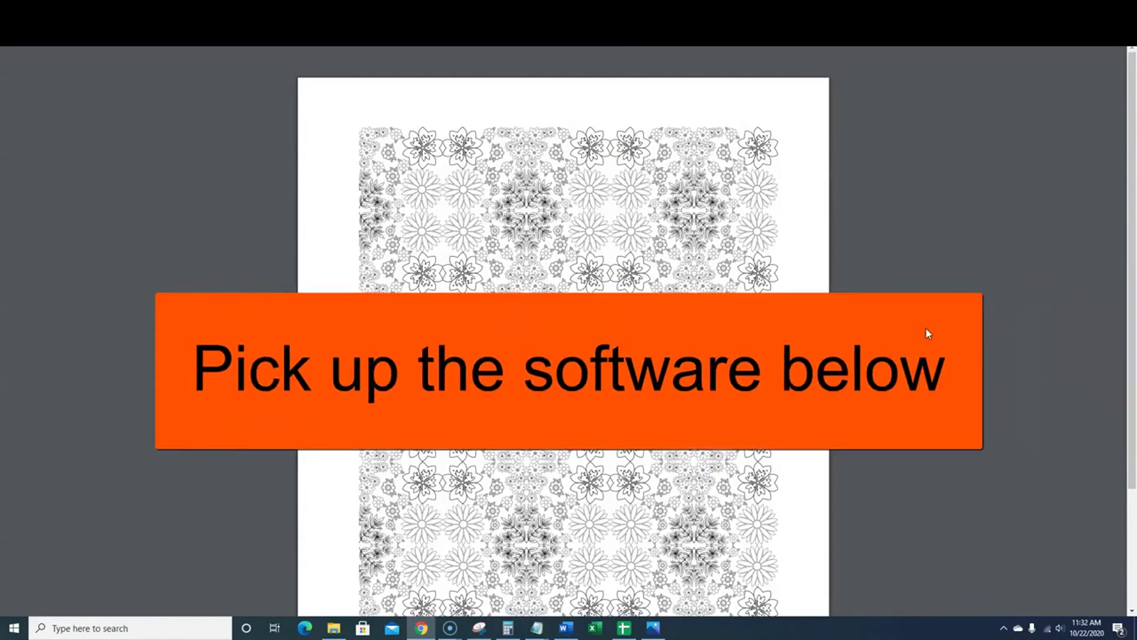
# Look over the Activity Book Mastery home page and its list of features, and return to the seamless PDF.
pyautogui.click(894, 11)
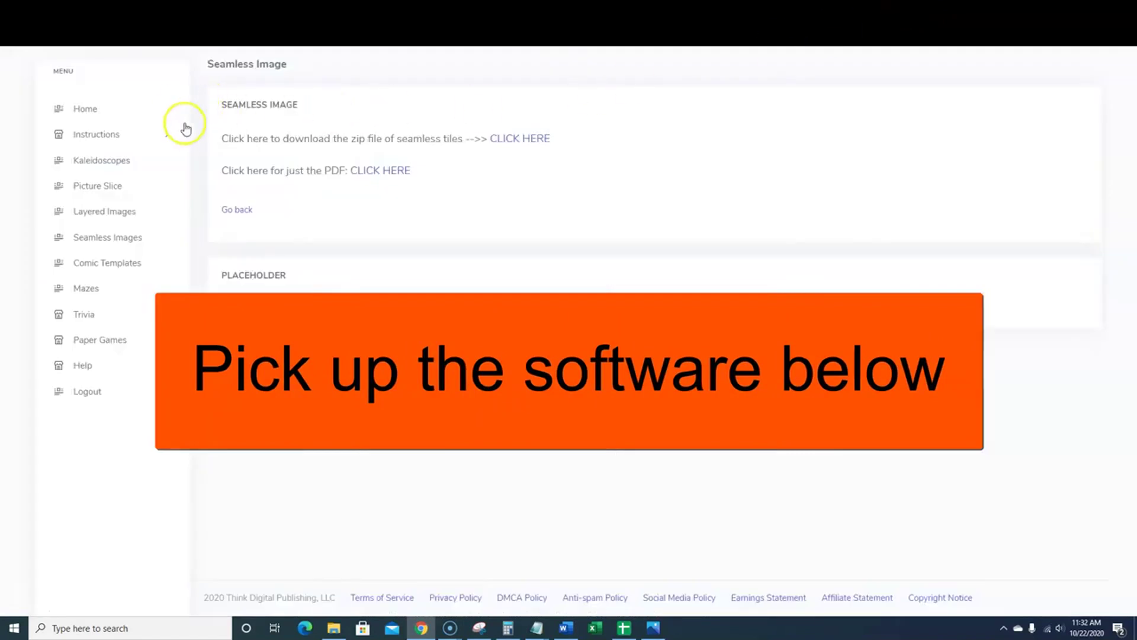
pyautogui.click(86, 109)
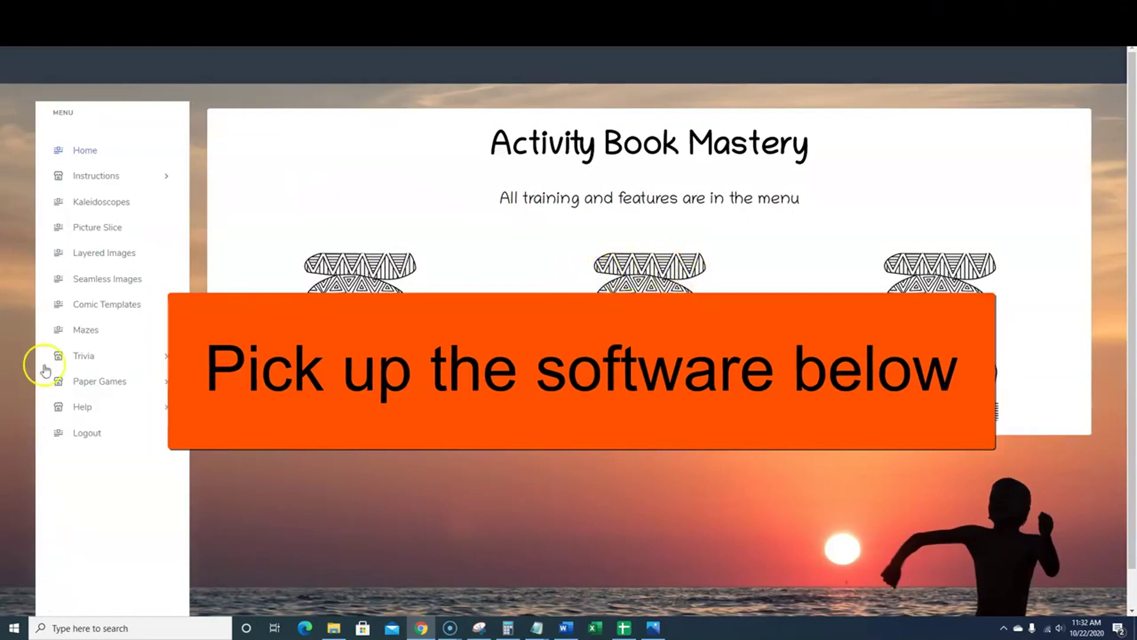
pyautogui.click(973, 14)
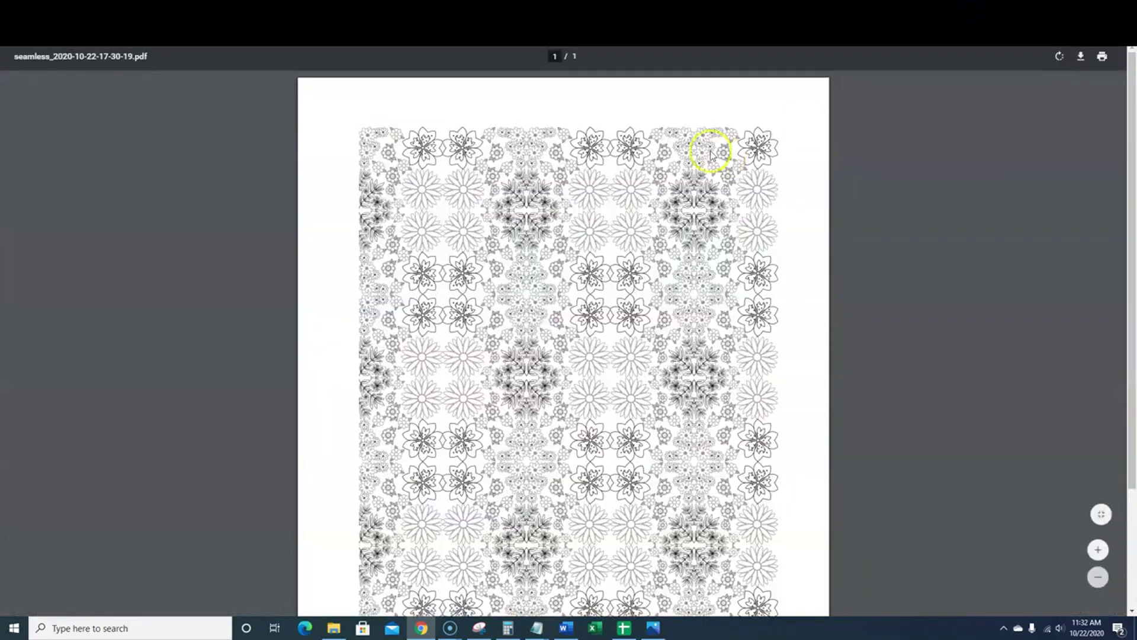
# Review the seamless PDF page and save it to the Downloads folder under the suggested file name.
pyautogui.scroll(-1, 676, 390)
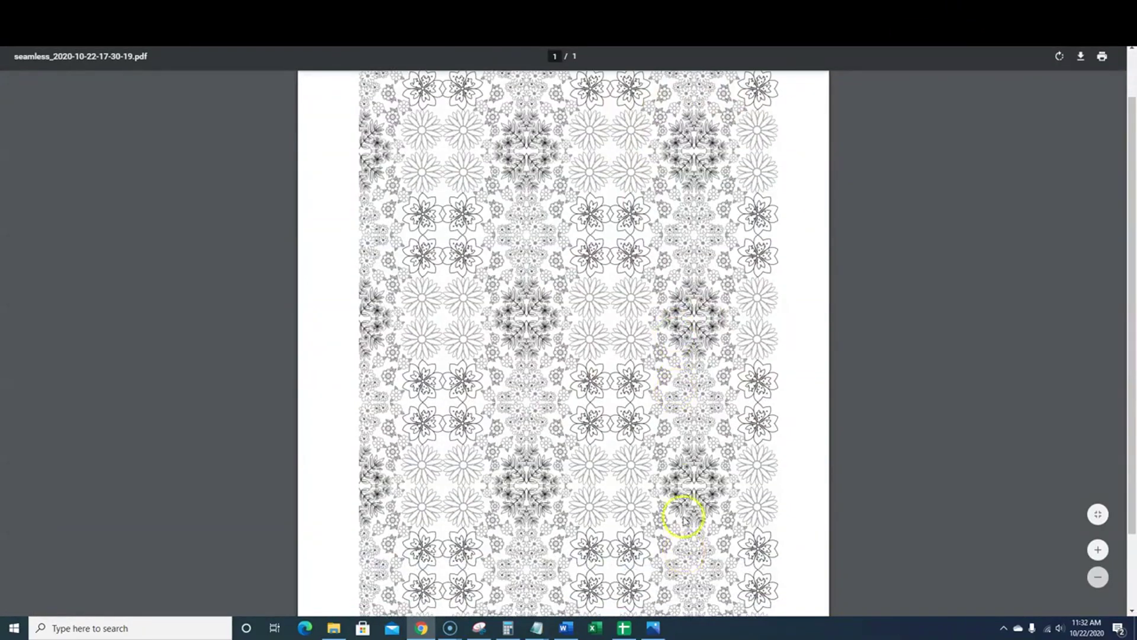
pyautogui.scroll(1, 681, 503)
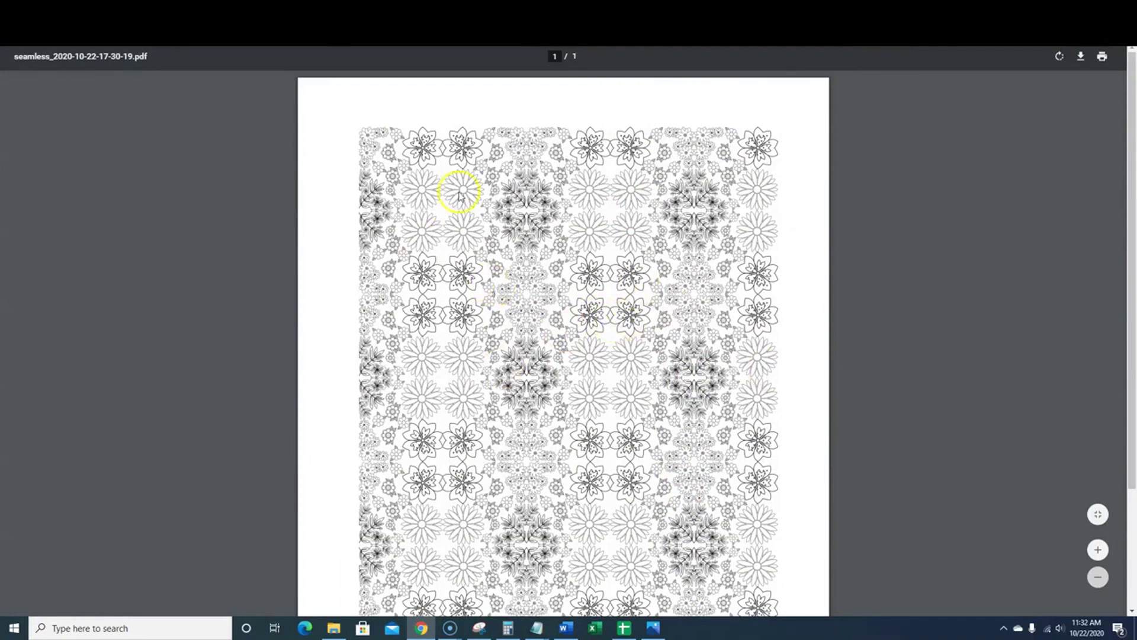
pyautogui.click(1081, 59)
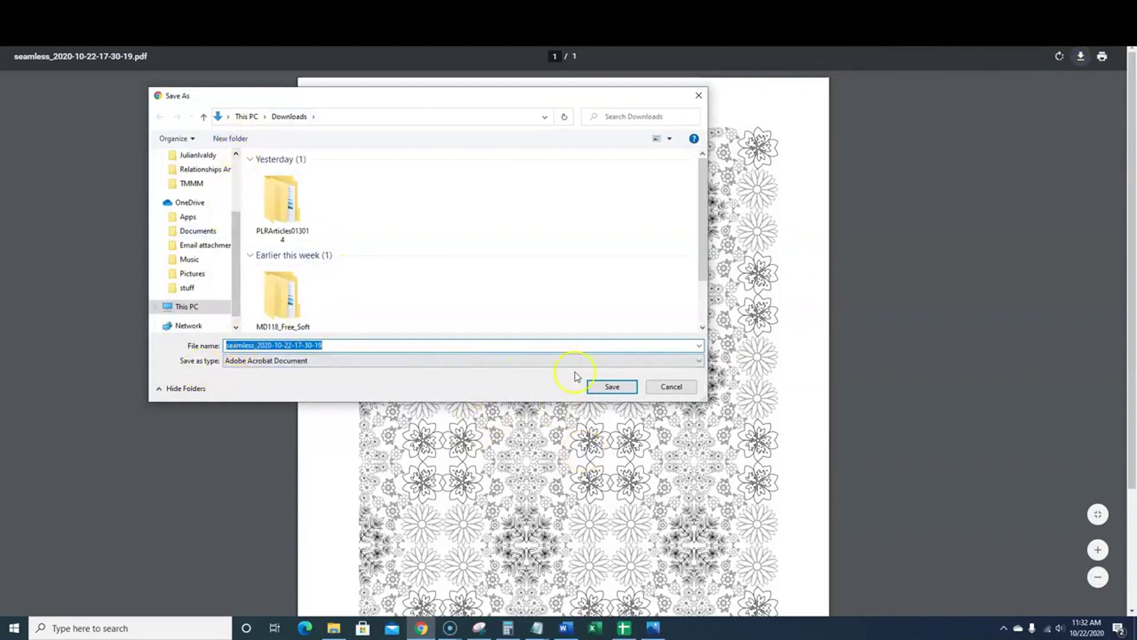
pyautogui.click(611, 386)
# Search the web for "pdf to png" in a new browser tab and open the PDF to PNG converter site.
pyautogui.click(1015, 12)
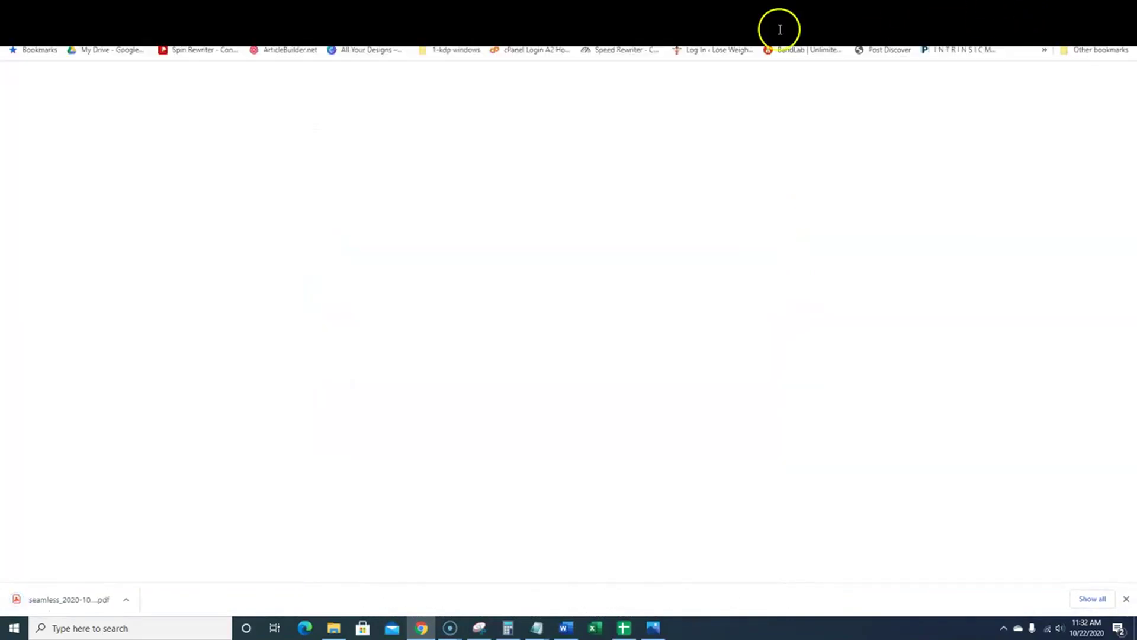
pyautogui.click(717, 29)
pyautogui.write('pdf to')
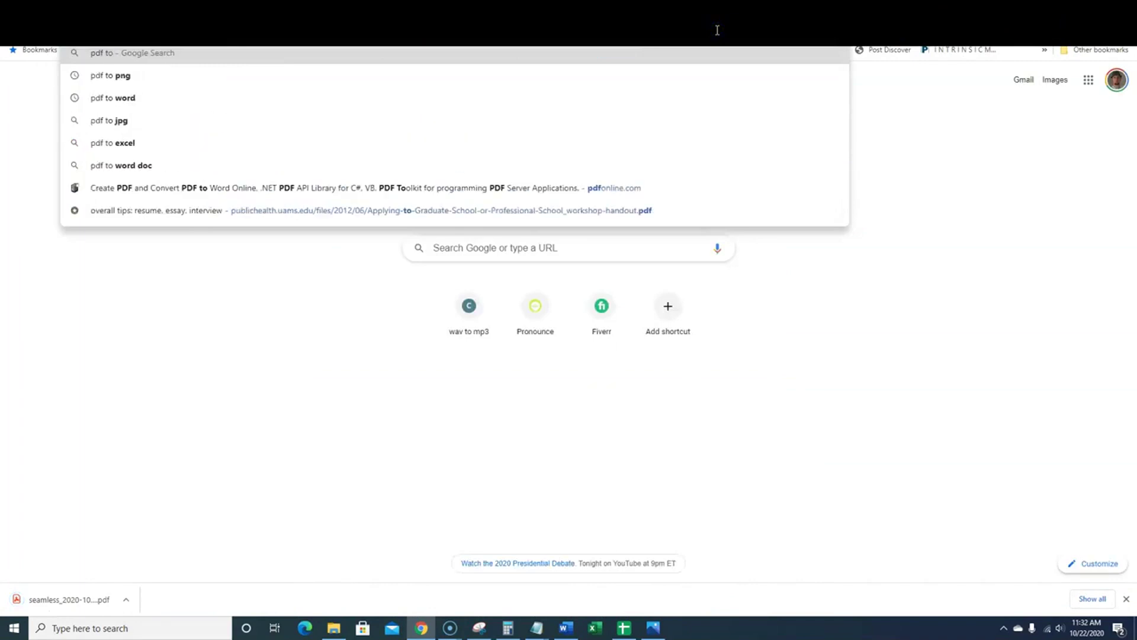
pyautogui.click(287, 73)
pyautogui.click(236, 164)
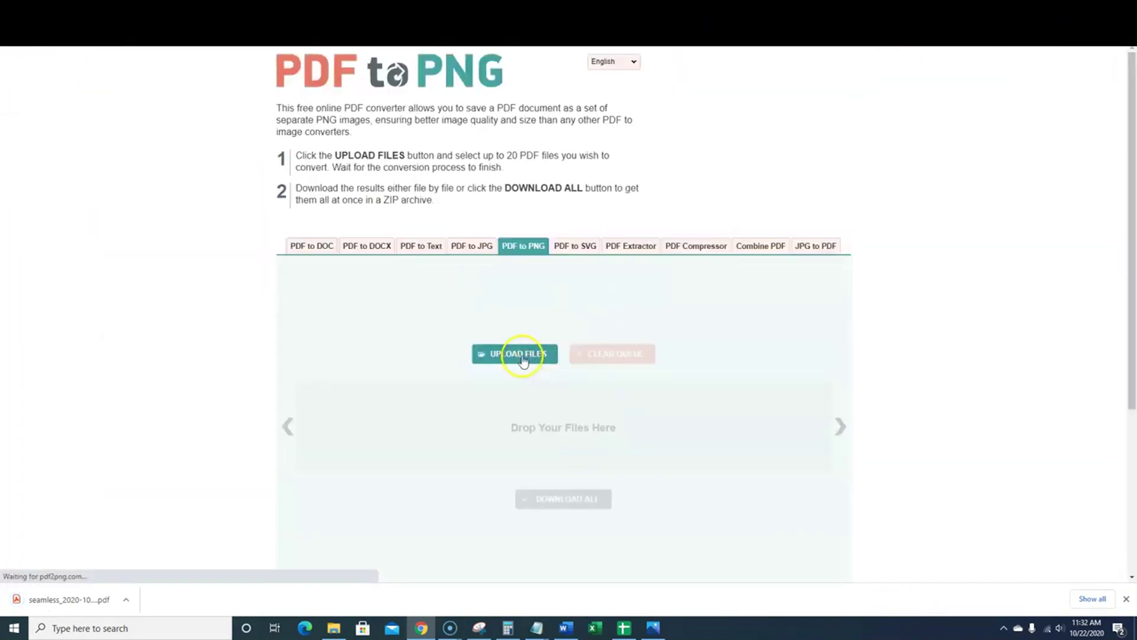
pyautogui.click(521, 355)
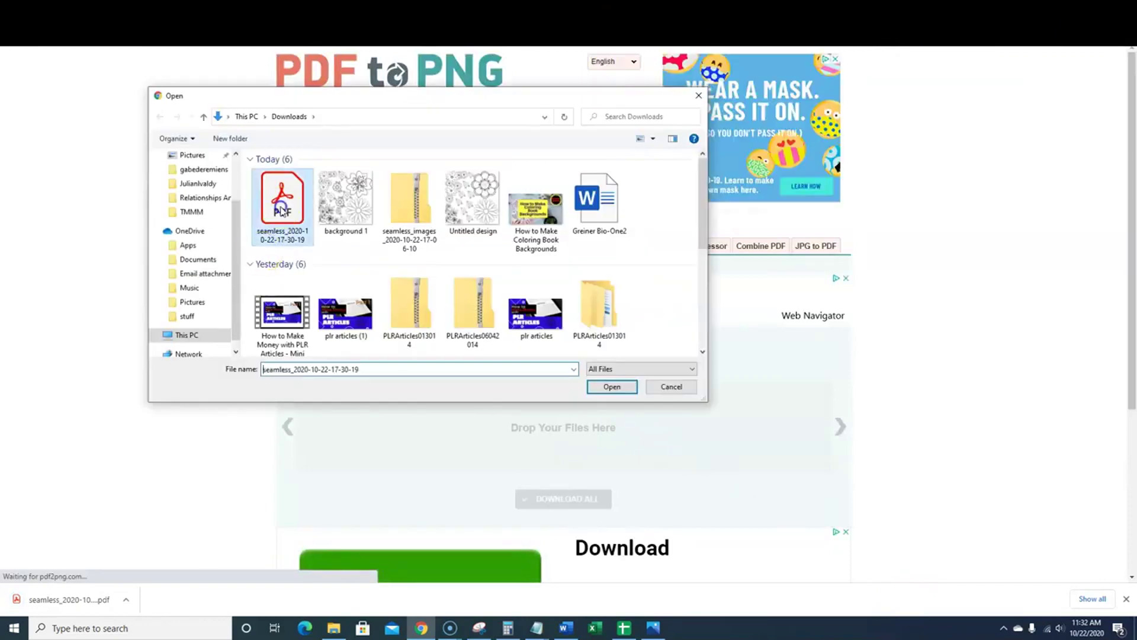
pyautogui.click(612, 387)
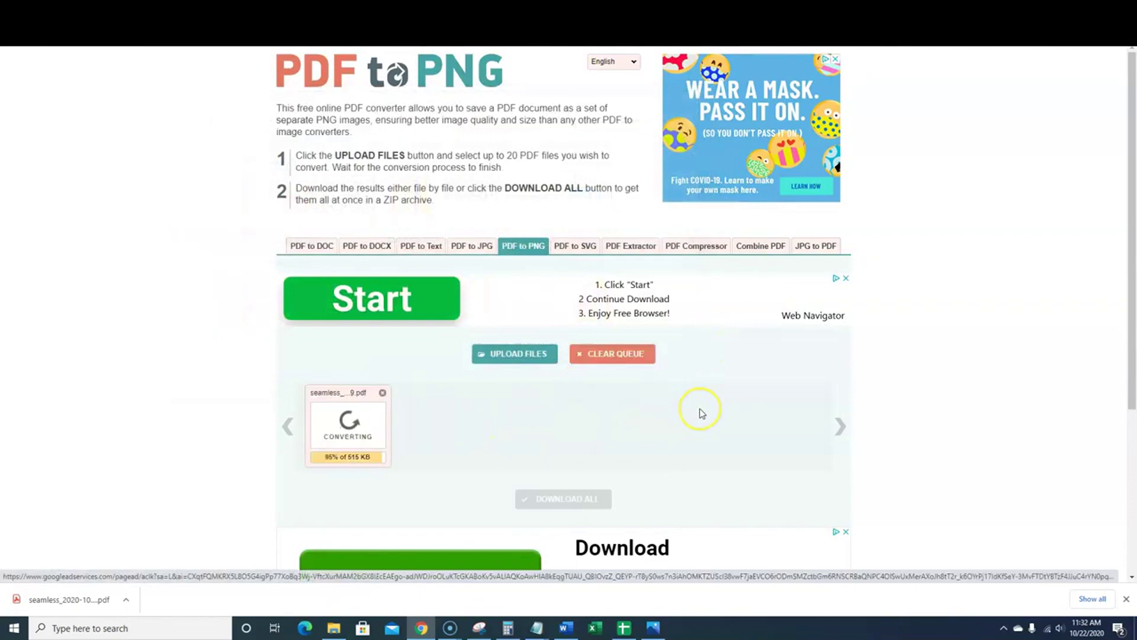
pyautogui.moveTo(350, 449)
pyautogui.scroll(-1, 587, 497)
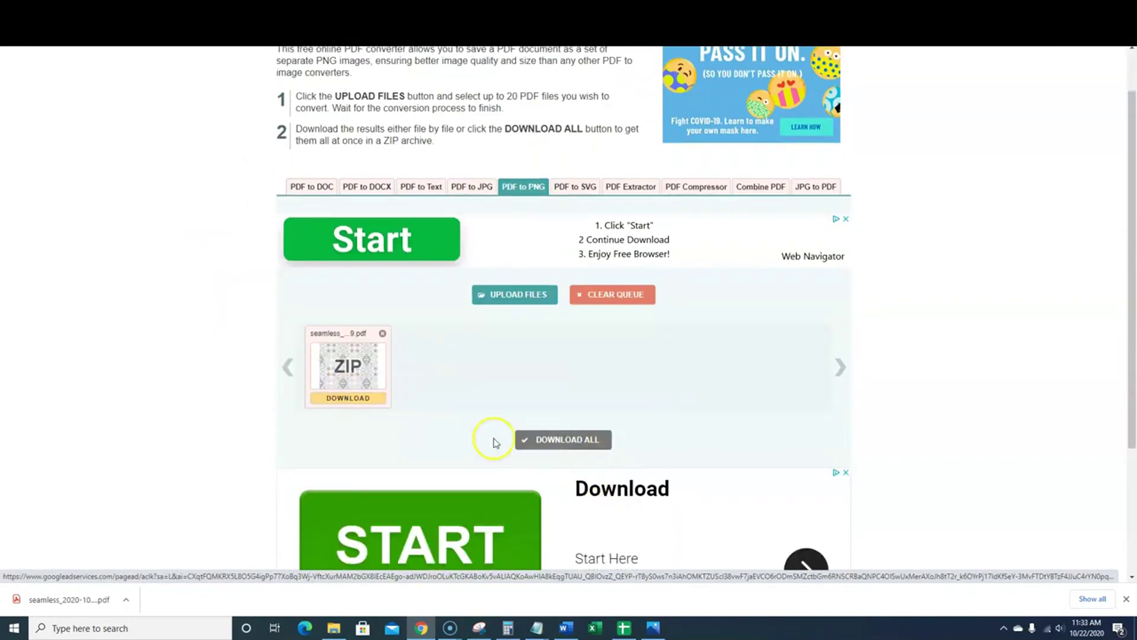
pyautogui.click(357, 401)
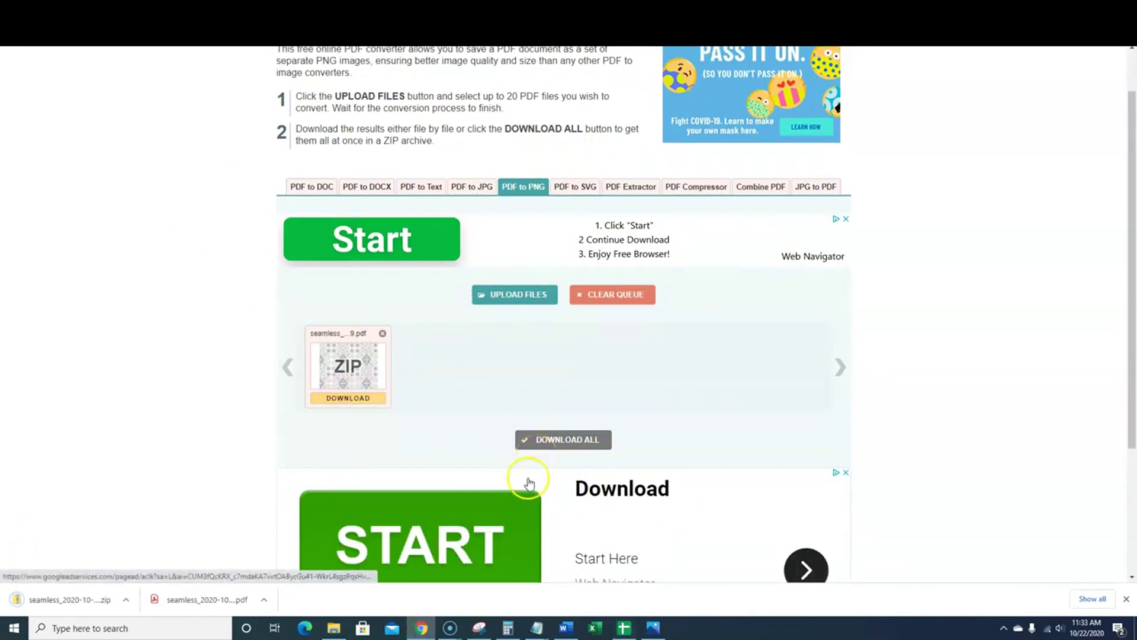
# Locate the downloaded ZIP in its folder, extract it to the default destination, and view the extracted PNG image.
pyautogui.click(126, 600)
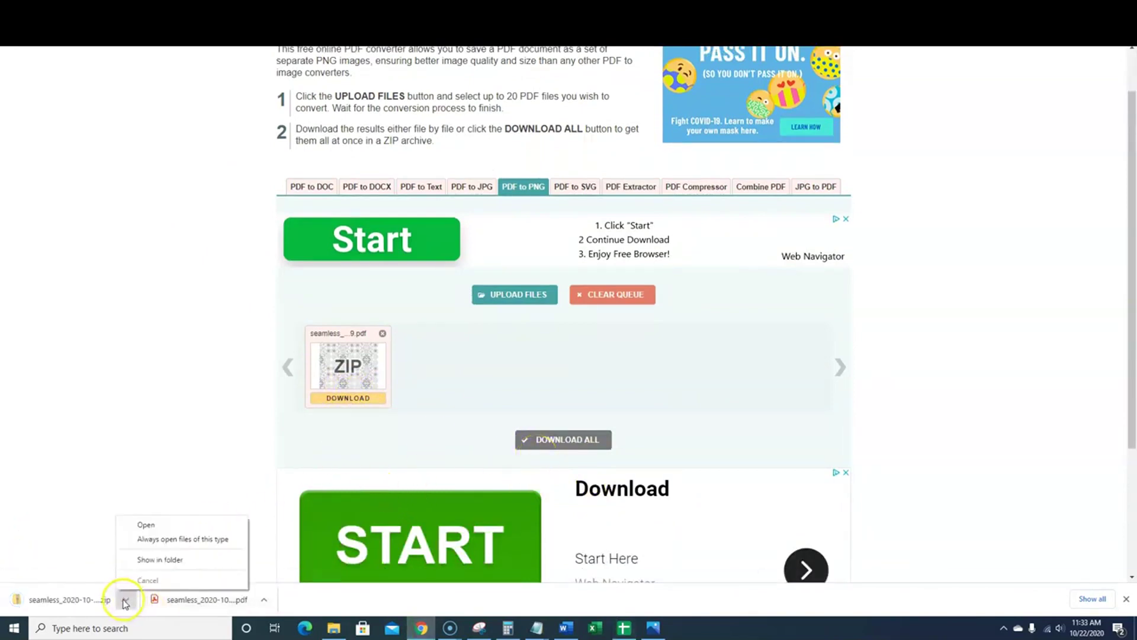
pyautogui.click(147, 561)
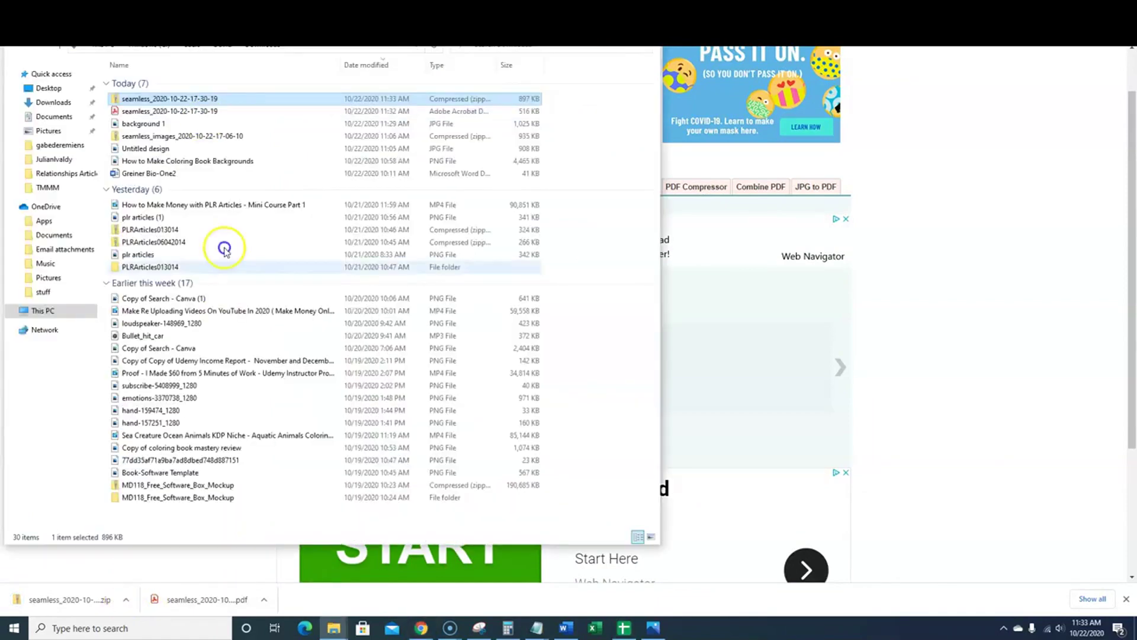
pyautogui.rightClick(194, 99)
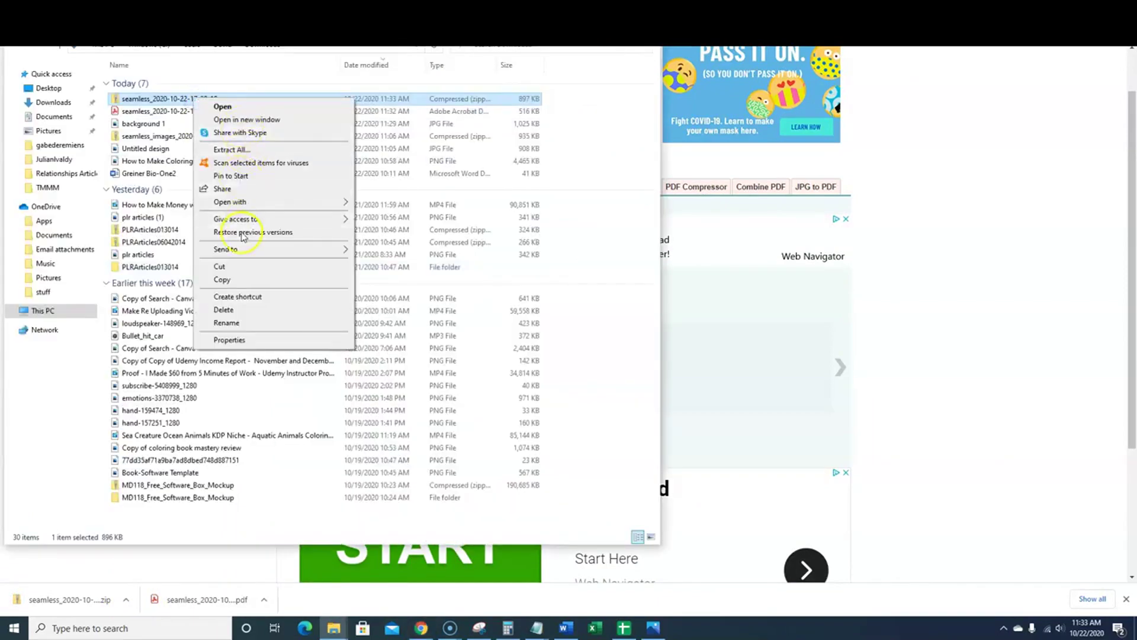
pyautogui.click(229, 150)
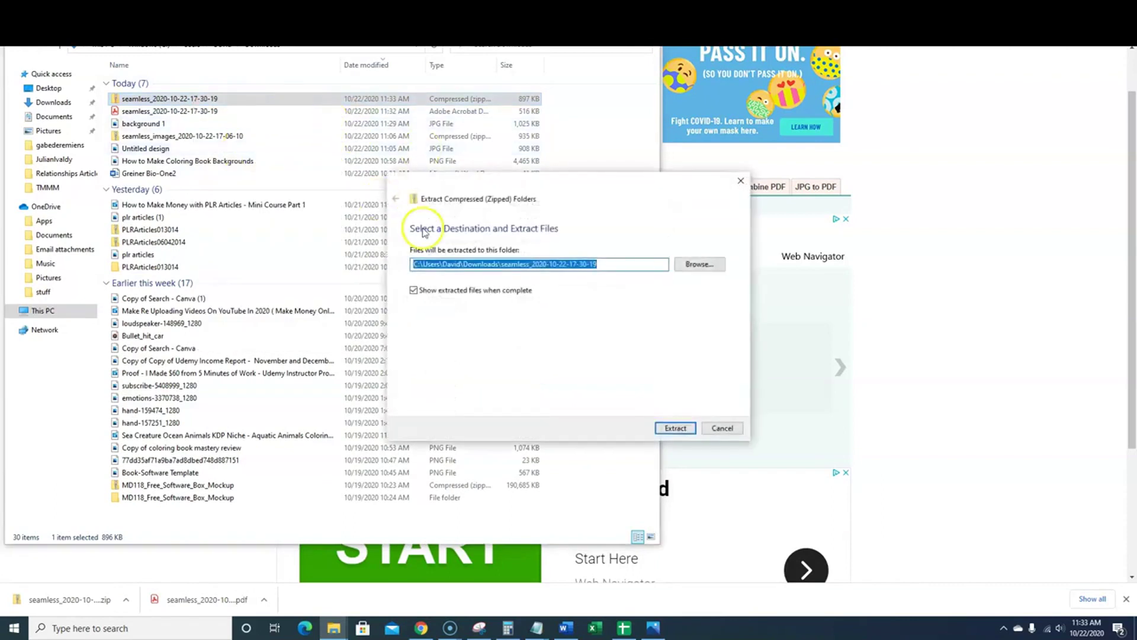
pyautogui.click(674, 428)
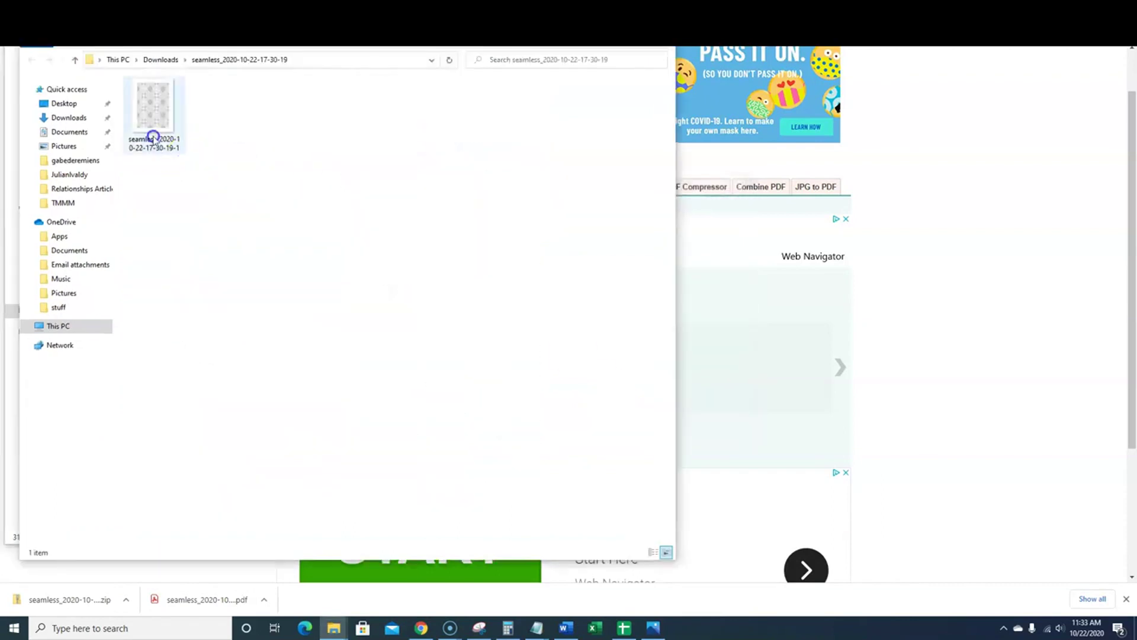
pyautogui.doubleClick(158, 120)
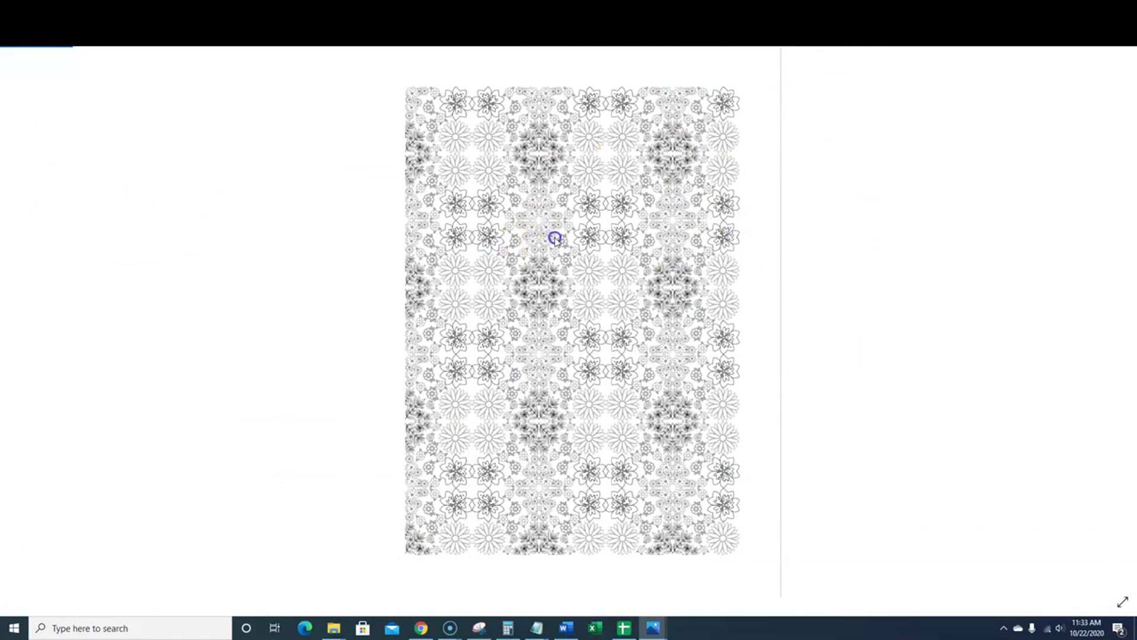
pyautogui.click(1127, 13)
# Switch back to the "background 1" design in Canva, dismiss the saved-design notice and go to the Canva home page.
pyautogui.click(851, 12)
pyautogui.click(805, 11)
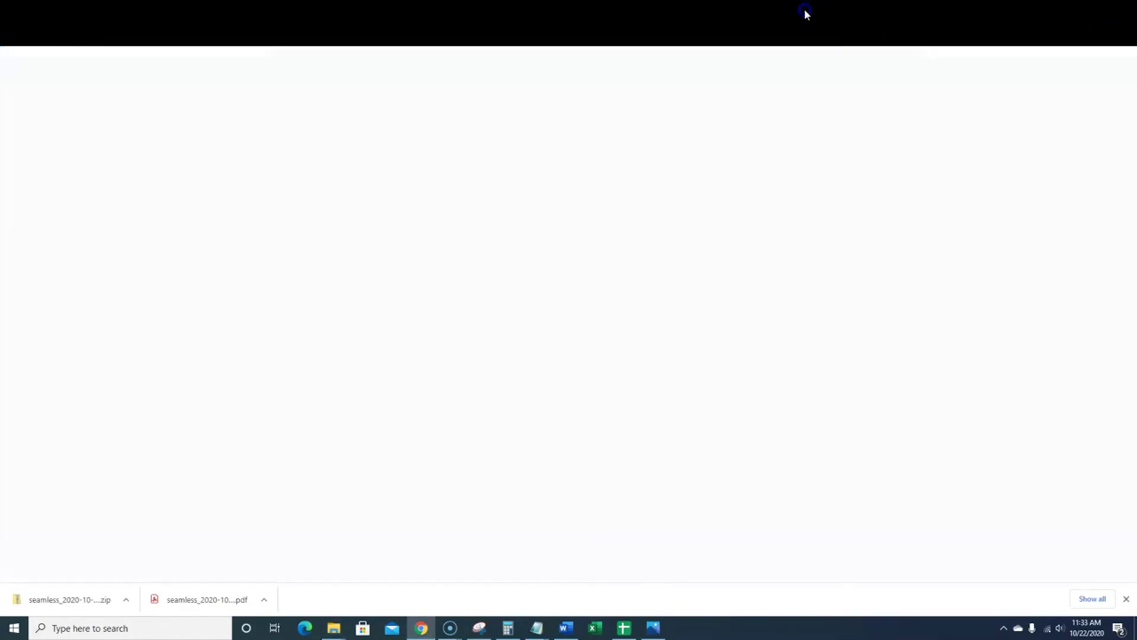
pyautogui.click(754, 13)
pyautogui.click(721, 17)
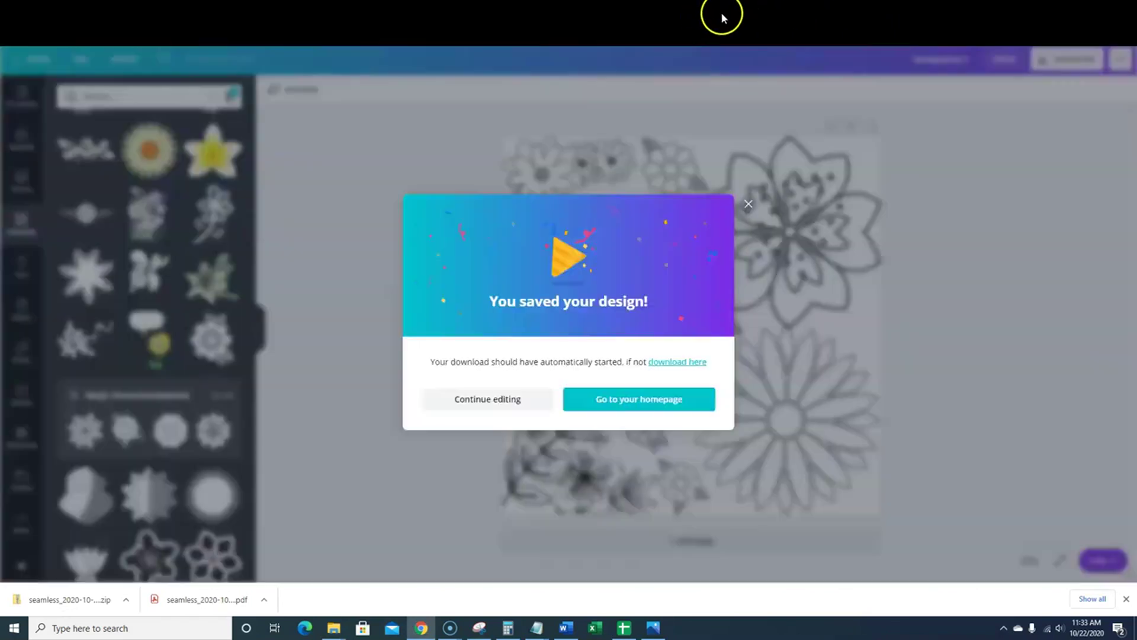
pyautogui.click(748, 204)
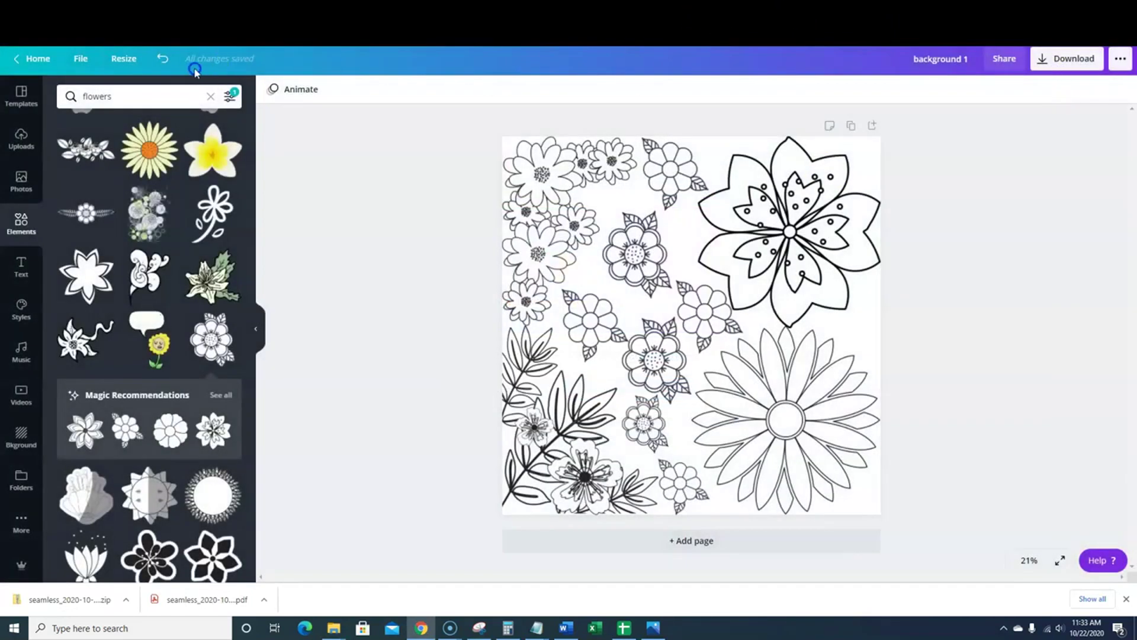
pyautogui.click(38, 59)
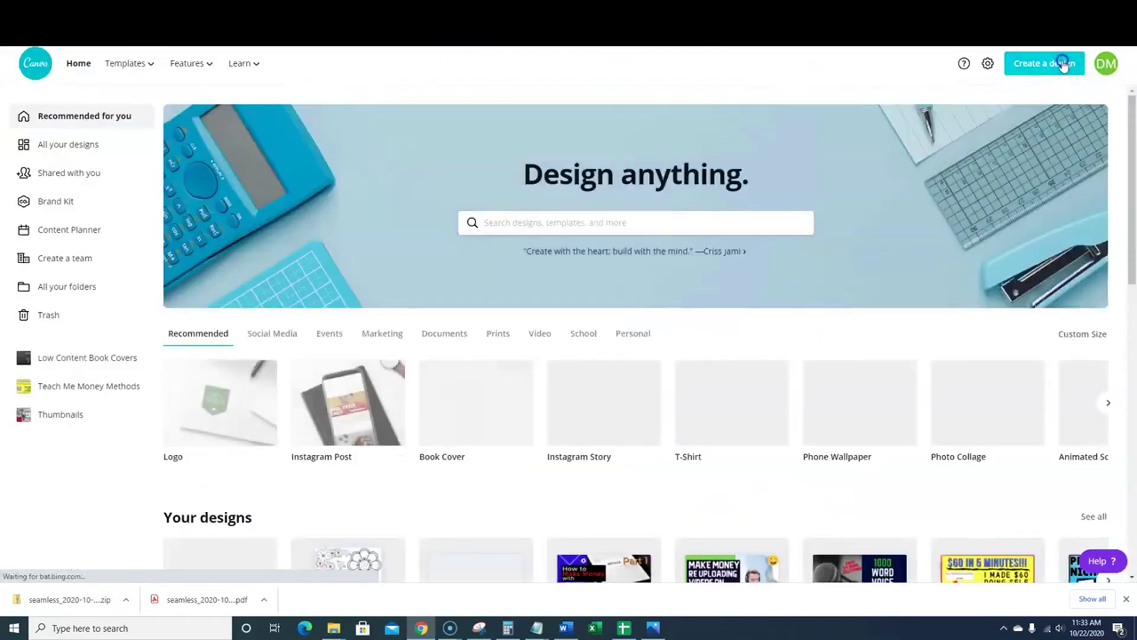
# Create a new blank design with a custom size of 8.5 x 11 in.
pyautogui.click(1051, 64)
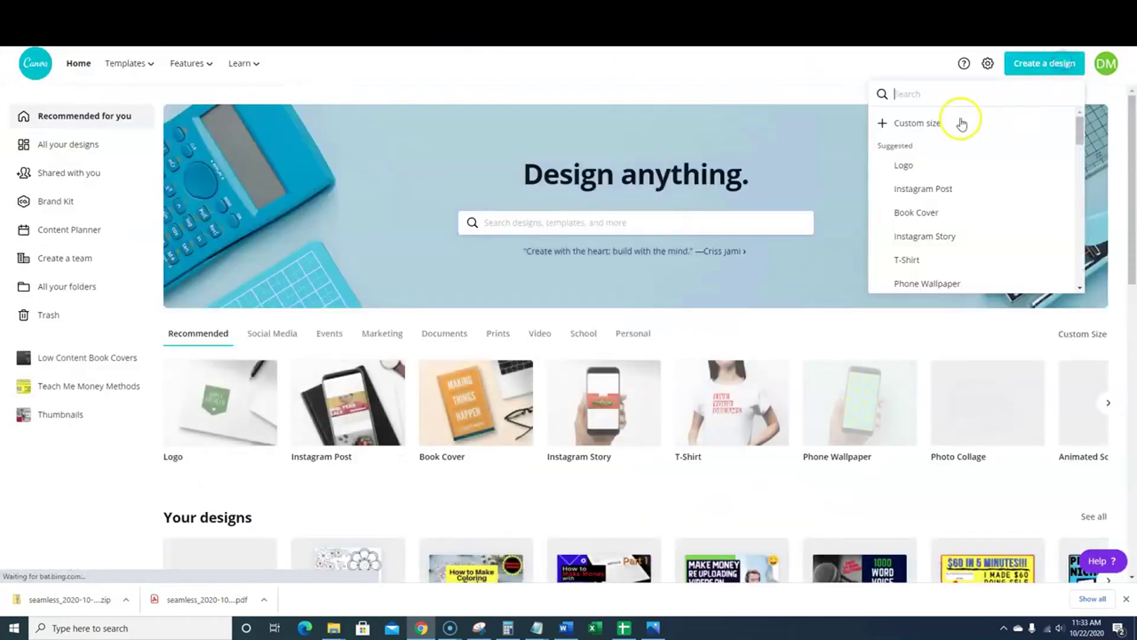
pyautogui.click(924, 123)
pyautogui.click(1035, 129)
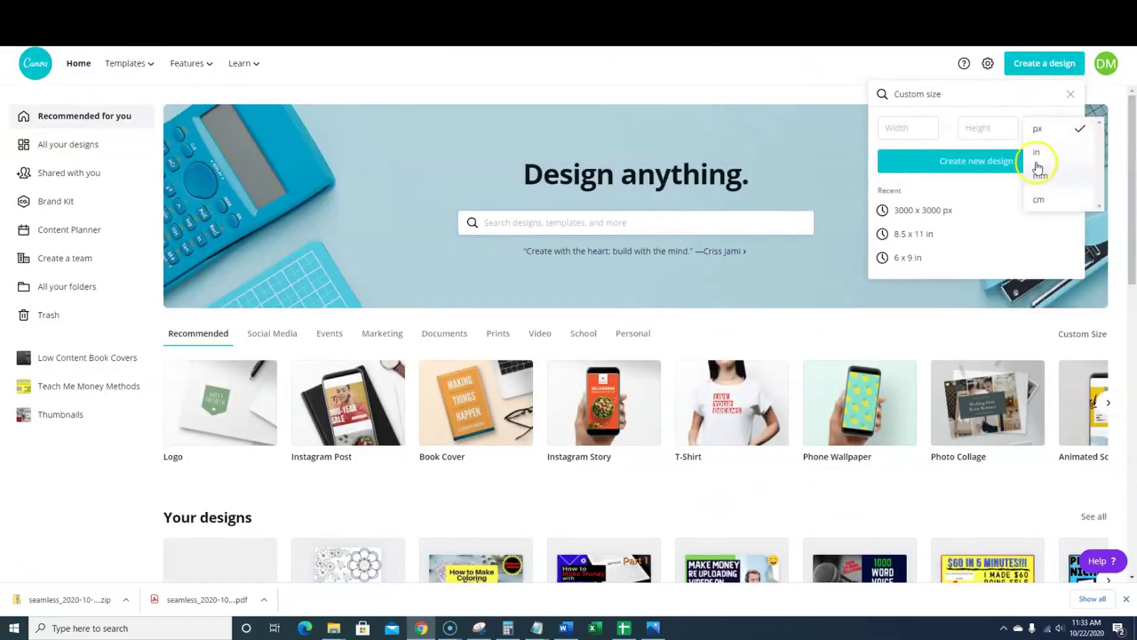
pyautogui.click(1036, 153)
pyautogui.click(926, 125)
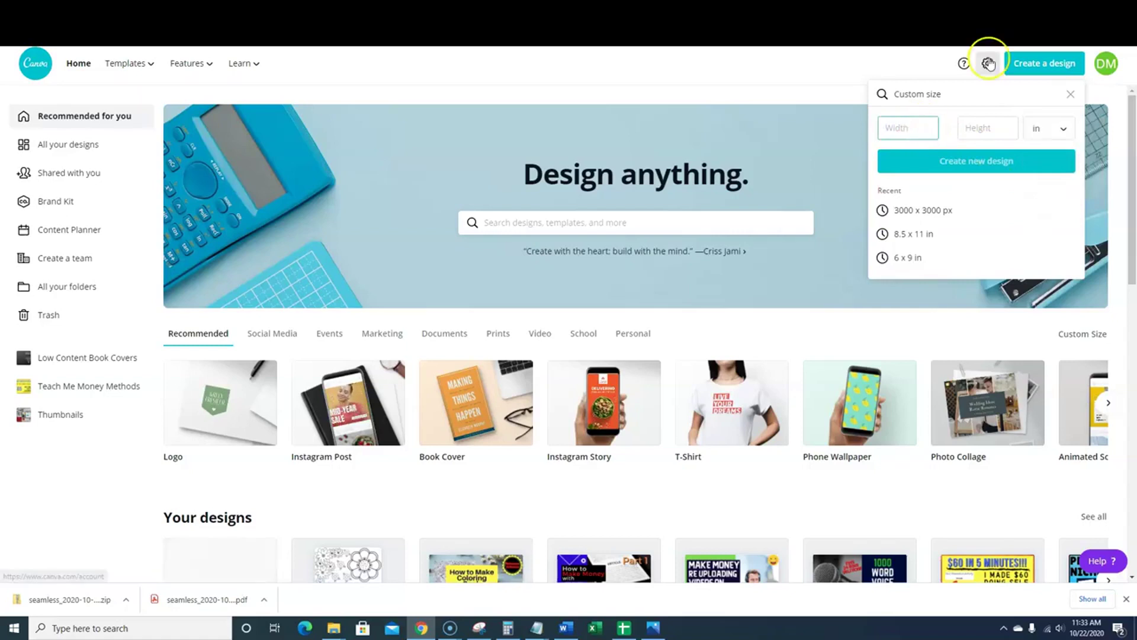
pyautogui.write('8.5')
pyautogui.press('Tab')
pyautogui.write('11')
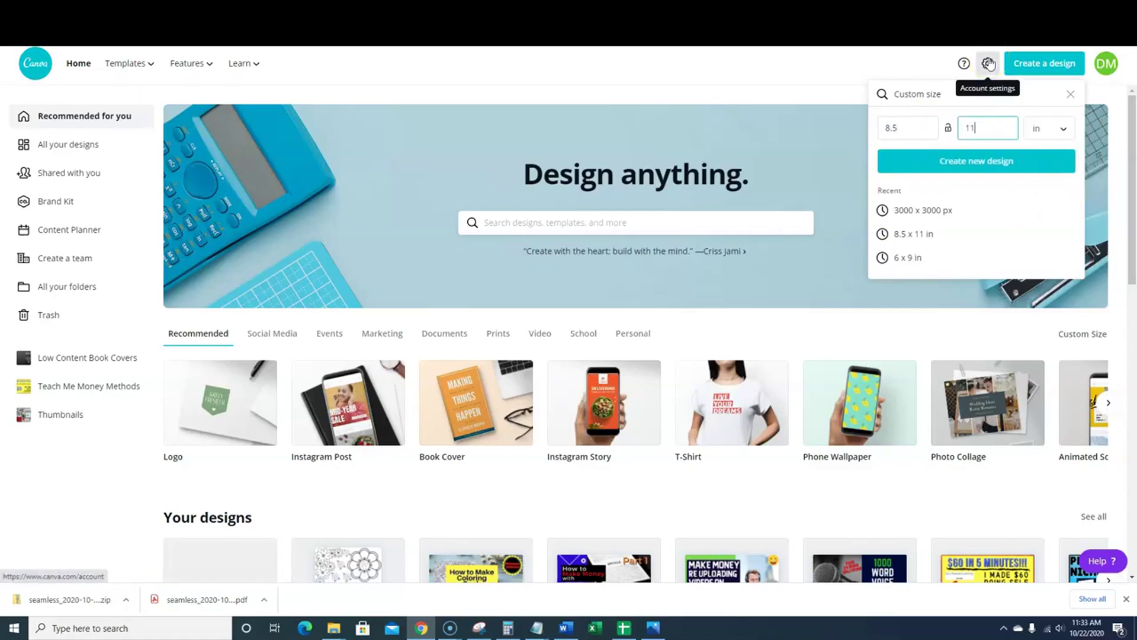
pyautogui.click(1010, 161)
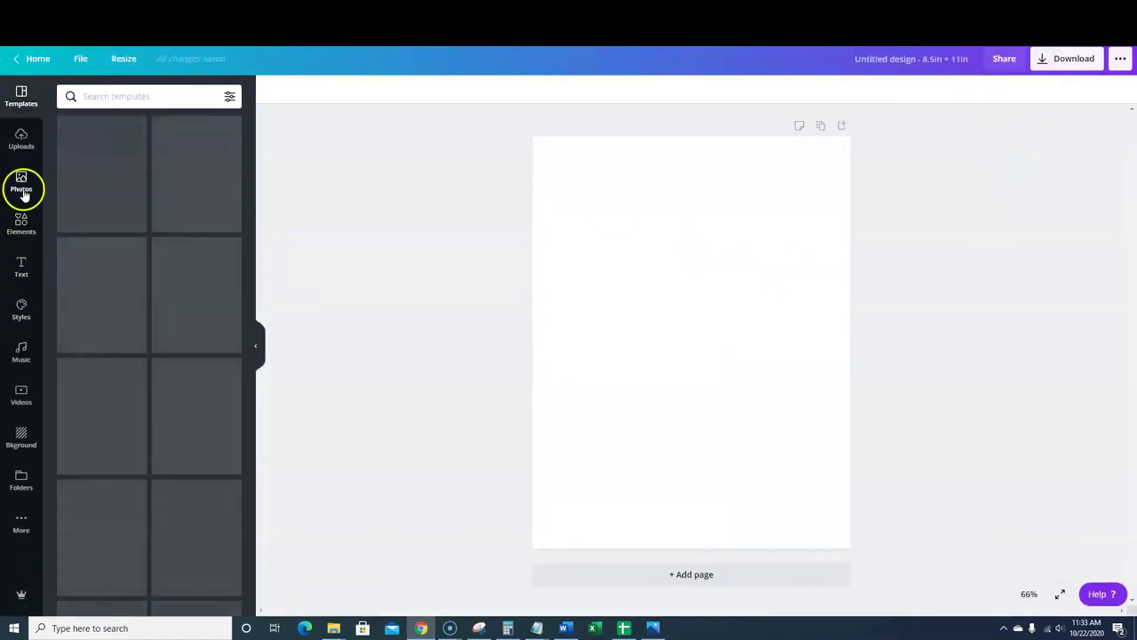
pyautogui.click(21, 139)
pyautogui.click(148, 125)
pyautogui.click(75, 161)
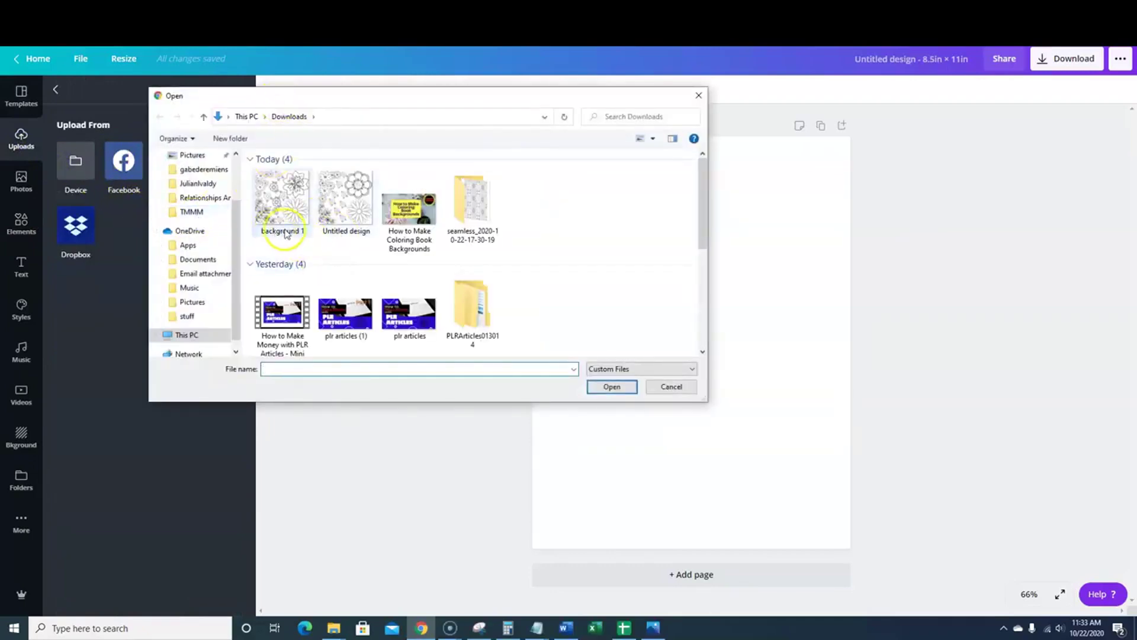
pyautogui.doubleClick(474, 228)
pyautogui.doubleClick(284, 183)
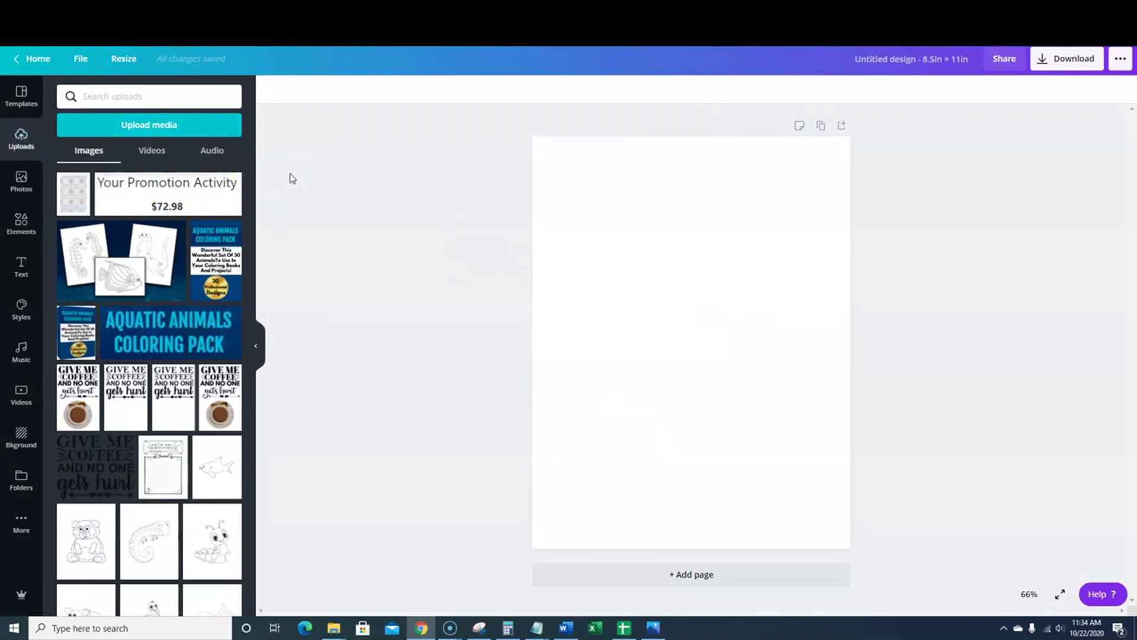
# Place the uploaded seamless flower pattern on the page and enlarge it to cover the full page.
pyautogui.click(79, 200)
pyautogui.moveTo(570, 191); pyautogui.dragTo(520, 153)
pyautogui.moveTo(805, 490); pyautogui.dragTo(840, 561)
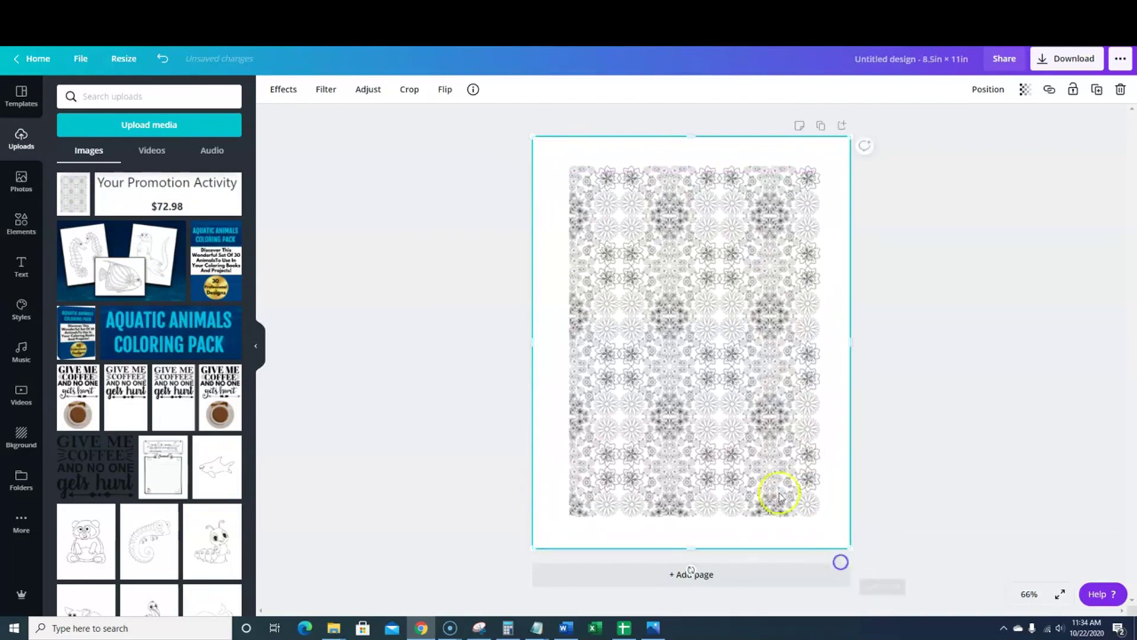
pyautogui.click(986, 314)
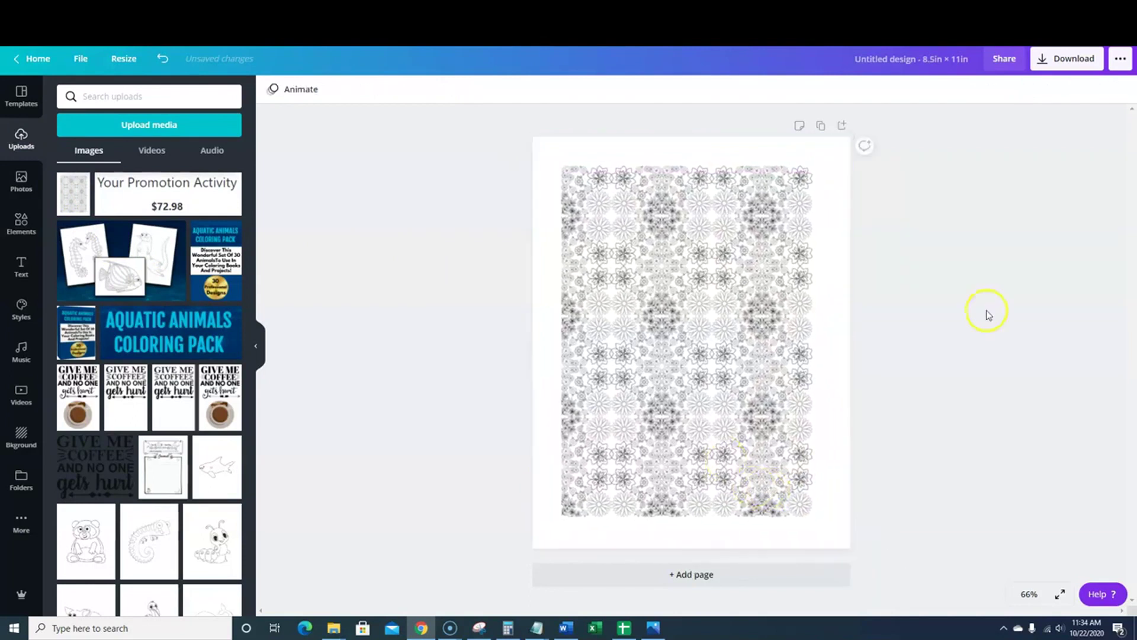
# Enlarge the flower pattern slightly beyond the page edges and shift it so its white margins look even.
pyautogui.click(716, 362)
pyautogui.moveTo(842, 546); pyautogui.dragTo(856, 560)
pyautogui.moveTo(748, 436); pyautogui.dragTo(741, 431)
pyautogui.click(934, 372)
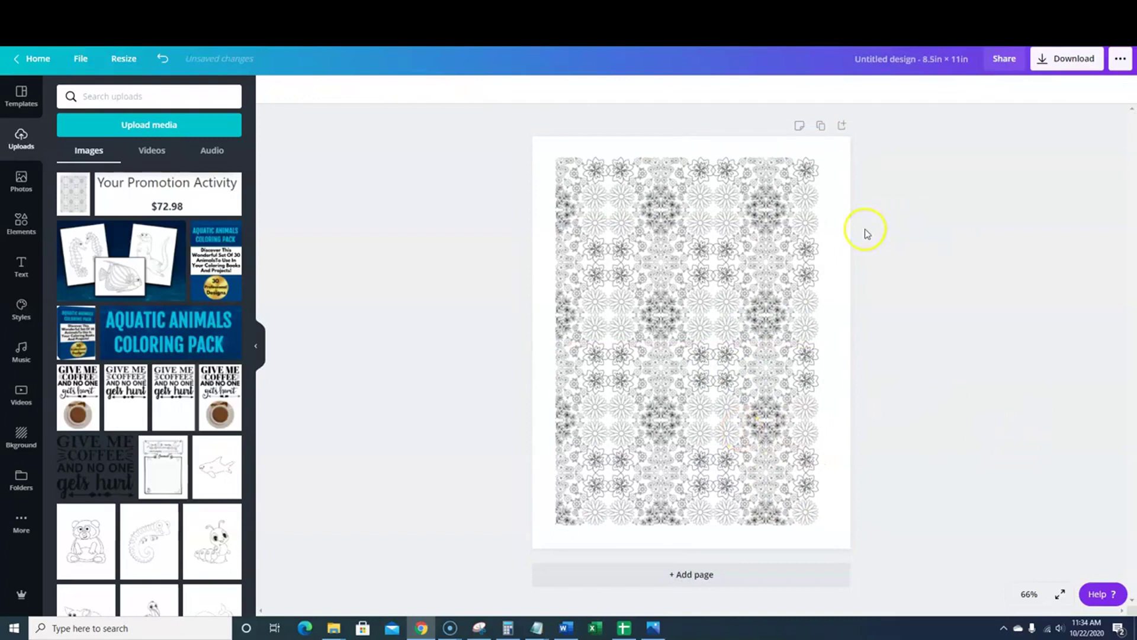
# Add a heading reading "Put You Text Here" and enlarge it to font size 66.6 in the middle of the page.
pyautogui.click(21, 267)
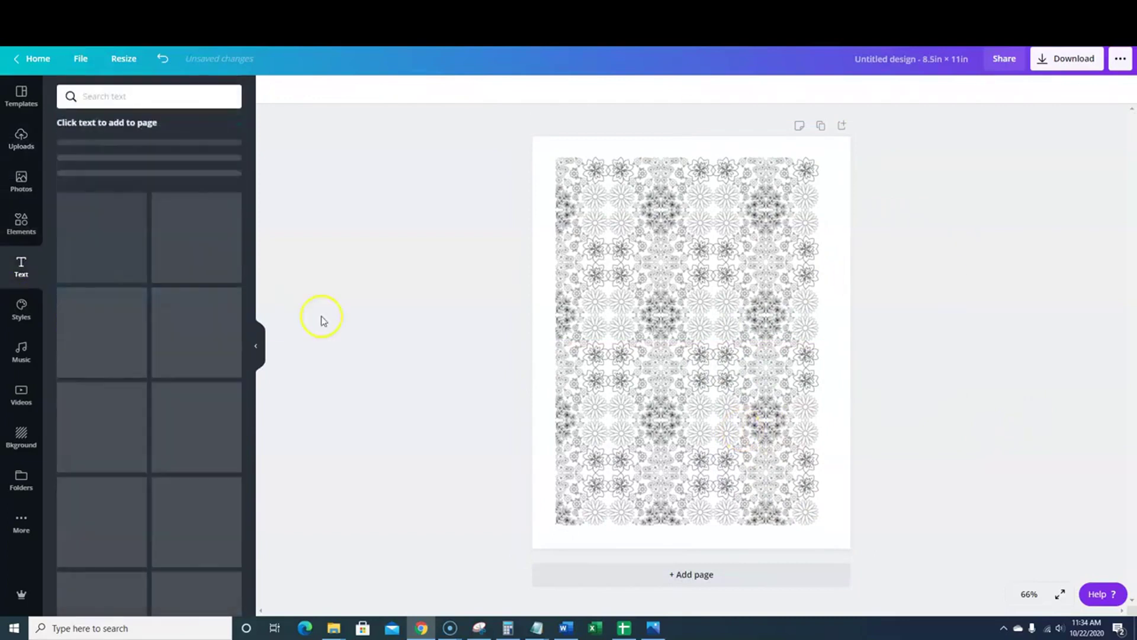
pyautogui.click(117, 151)
pyautogui.write('Pu')
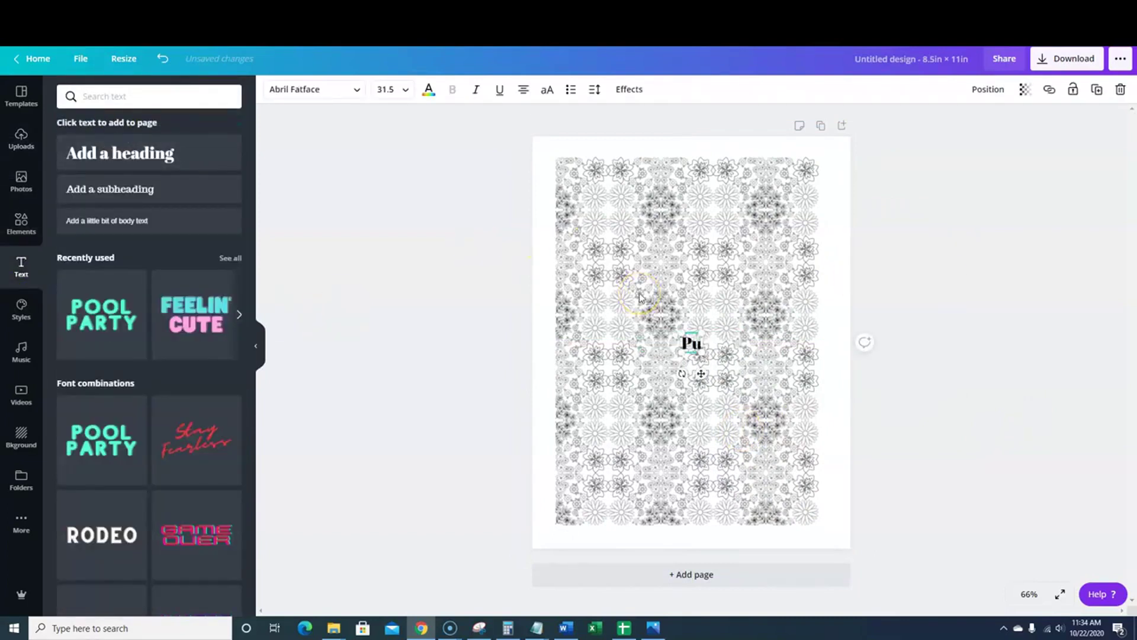
pyautogui.write('t You Text Here')
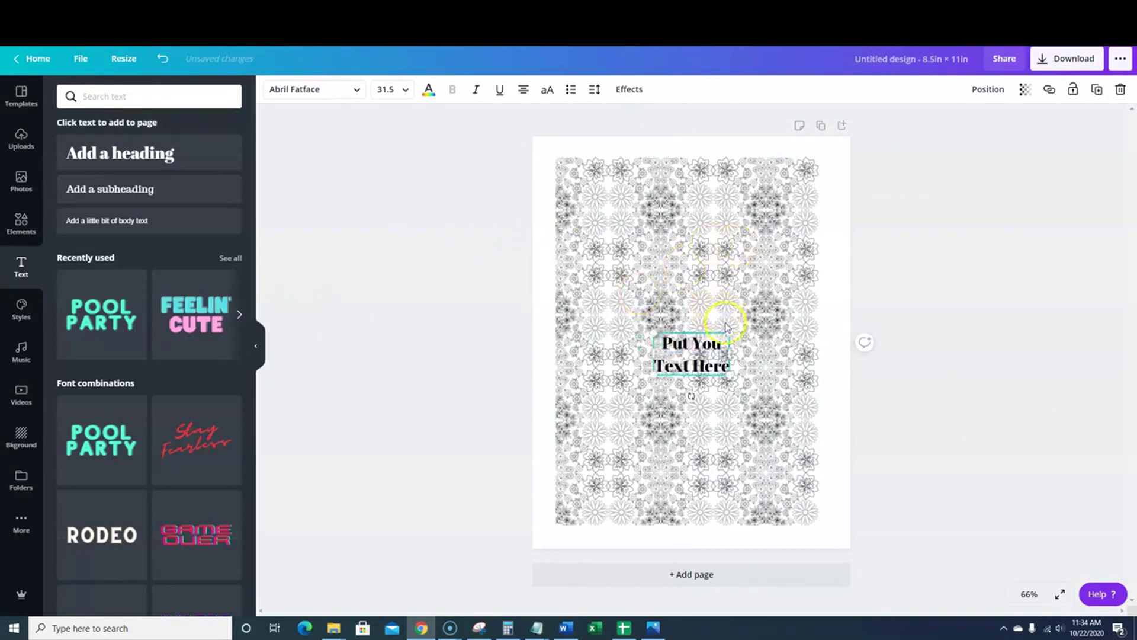
pyautogui.moveTo(729, 330); pyautogui.dragTo(707, 309)
pyautogui.click(751, 313)
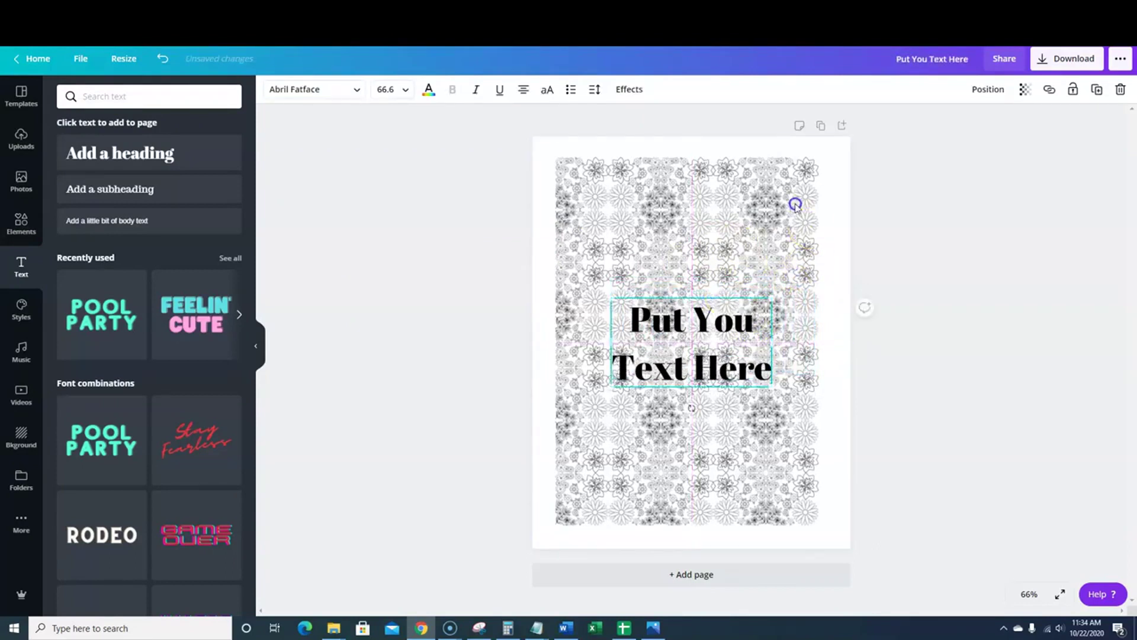
# Apply the Hollow effect to the heading with a thickness of 38.
pyautogui.click(629, 89)
pyautogui.click(107, 232)
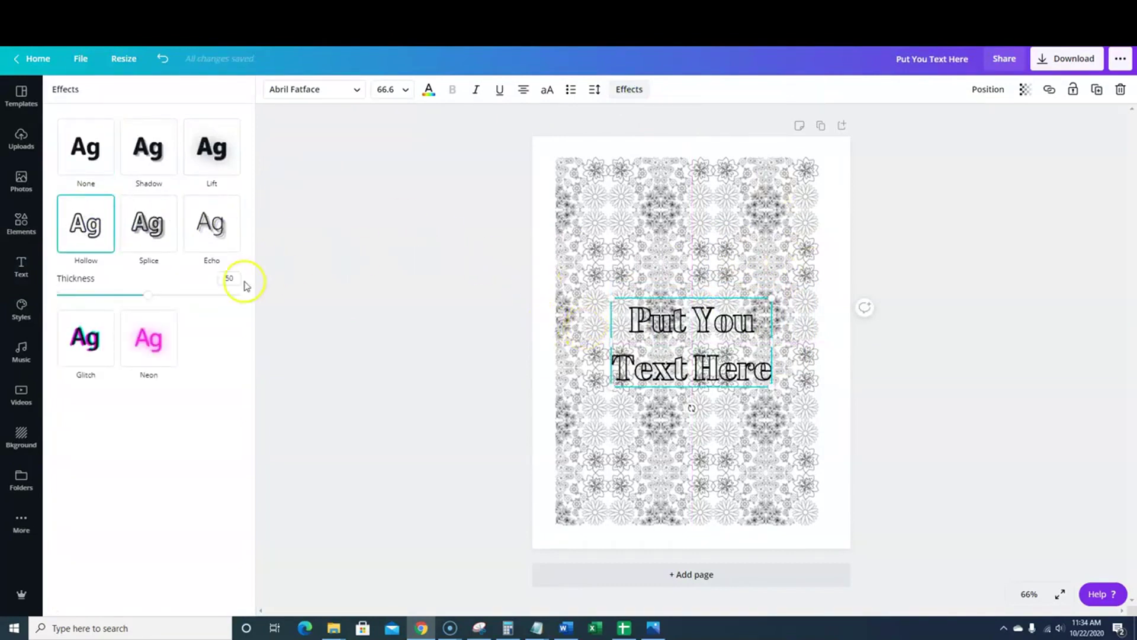
pyautogui.moveTo(147, 294); pyautogui.dragTo(94, 294)
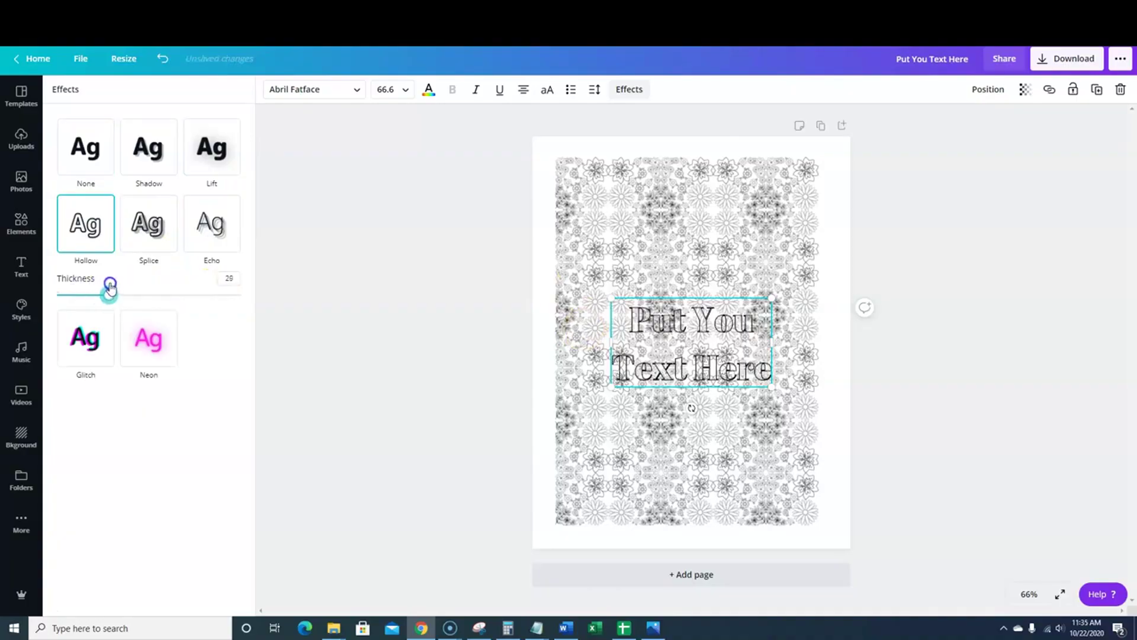
pyautogui.moveTo(110, 287); pyautogui.dragTo(126, 295)
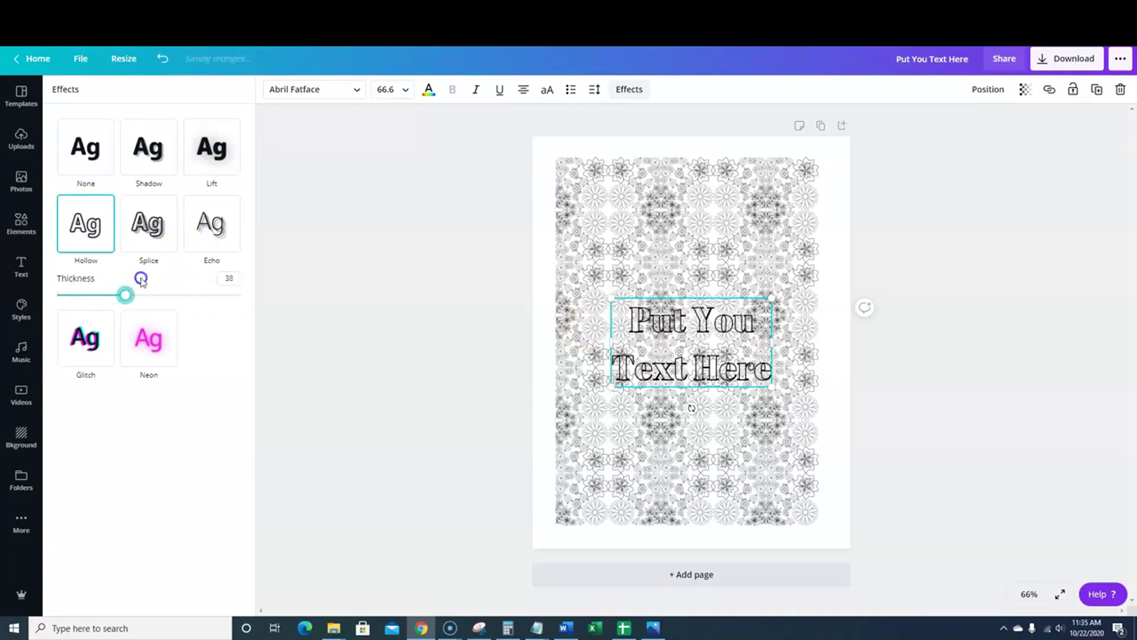
# Change the heading's font to Montserrat Classic, then enlarge the text and centre it horizontally over the flower pattern.
pyautogui.click(329, 90)
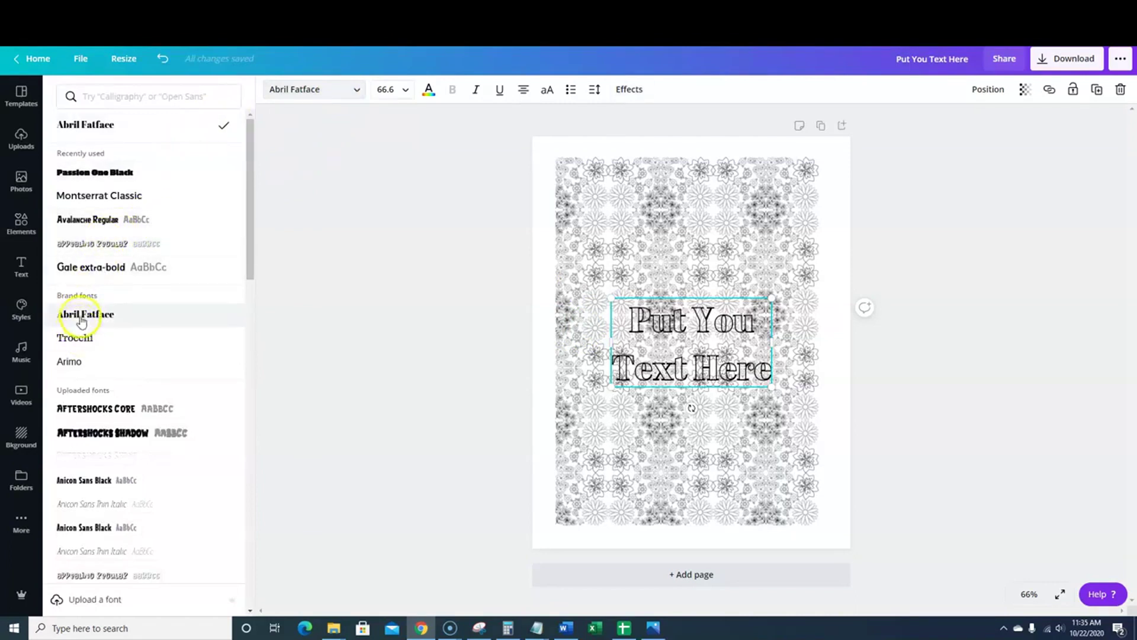
pyautogui.click(90, 194)
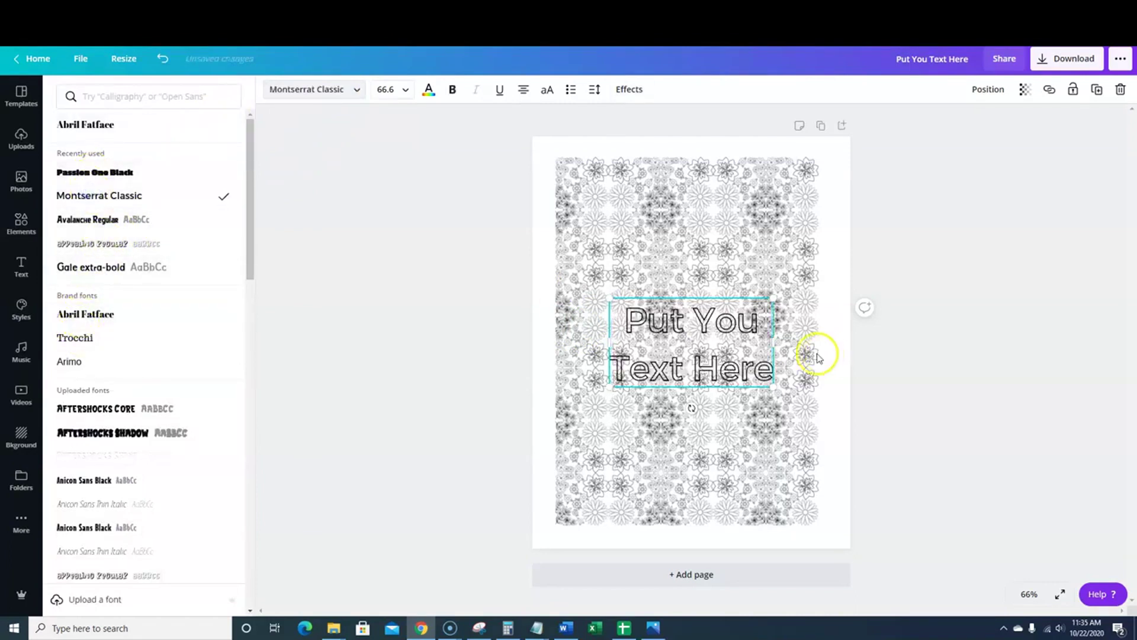
pyautogui.moveTo(770, 299); pyautogui.dragTo(819, 273)
pyautogui.click(757, 294)
pyautogui.click(725, 417)
pyautogui.click(717, 380)
pyautogui.moveTo(718, 380); pyautogui.dragTo(691, 358)
pyautogui.click(853, 406)
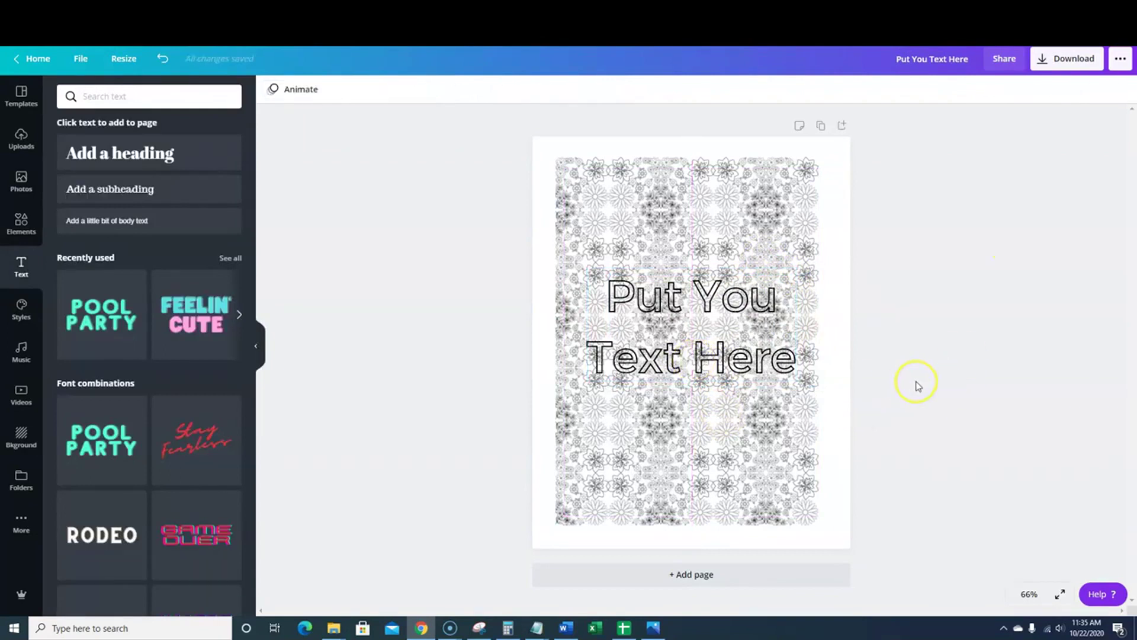